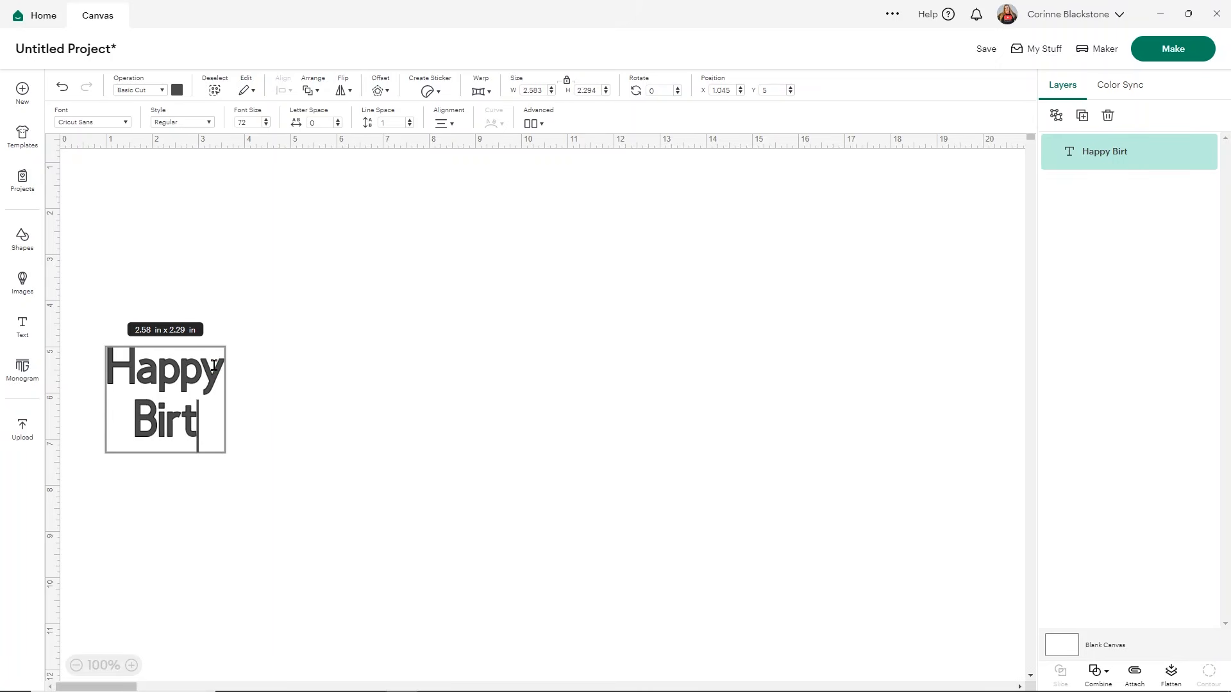
# Step: Complete the text as "Happy Birthday" and enlarge it to about 8.68 × 5.88 in near the middle of the canvas
pyautogui.write('hday')
pyautogui.click(359, 354)
pyautogui.moveTo(226, 378); pyautogui.dragTo(450, 284)
pyautogui.moveTo(483, 351); pyautogui.dragTo(735, 522)
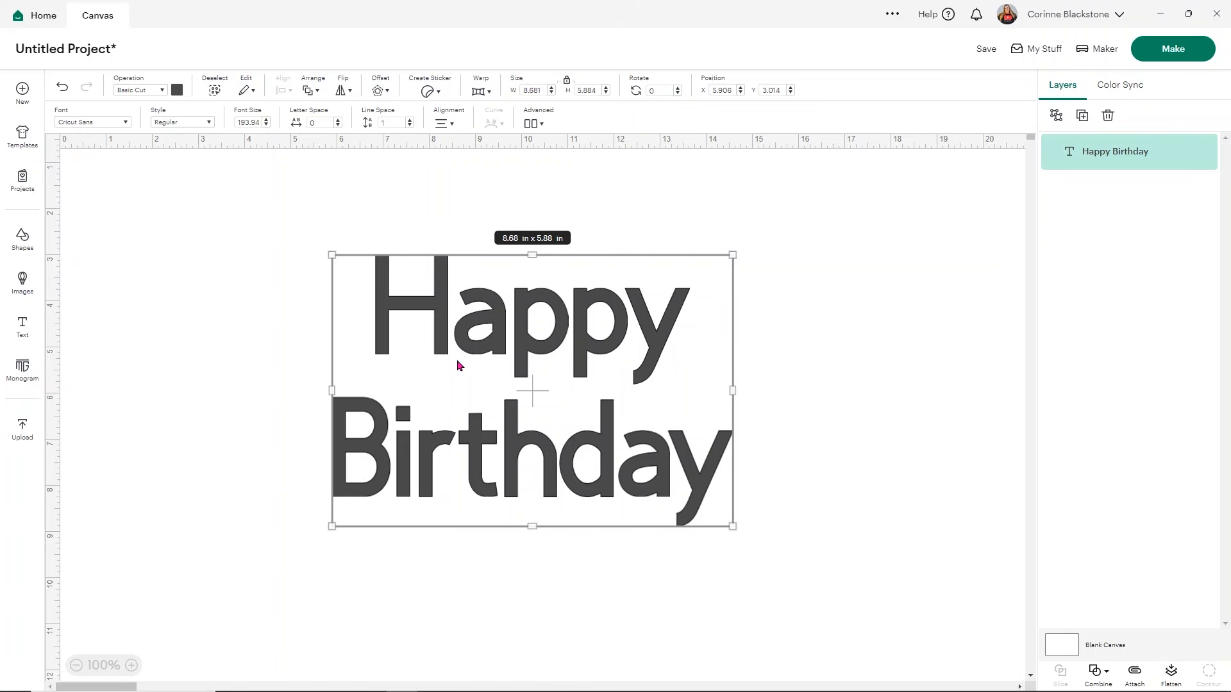
# Step: Show the system fonts for the Happy Birthday text and apply the <Rainbow> font
pyautogui.click(125, 123)
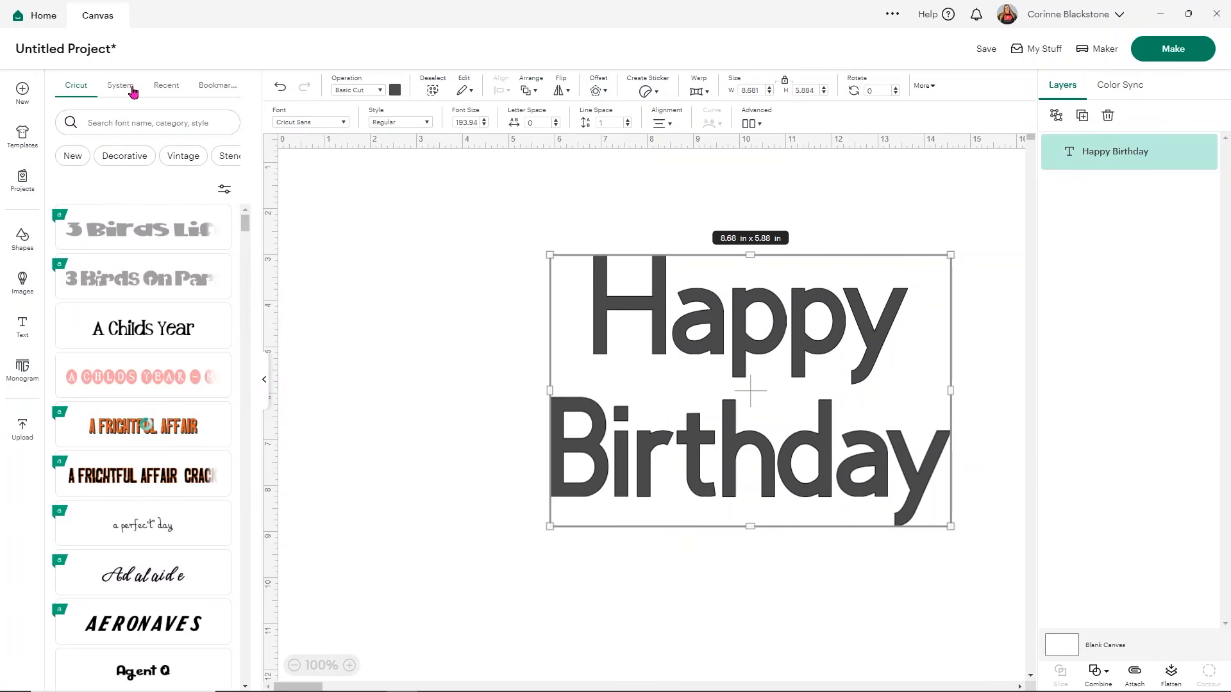
pyautogui.click(133, 93)
pyautogui.click(85, 292)
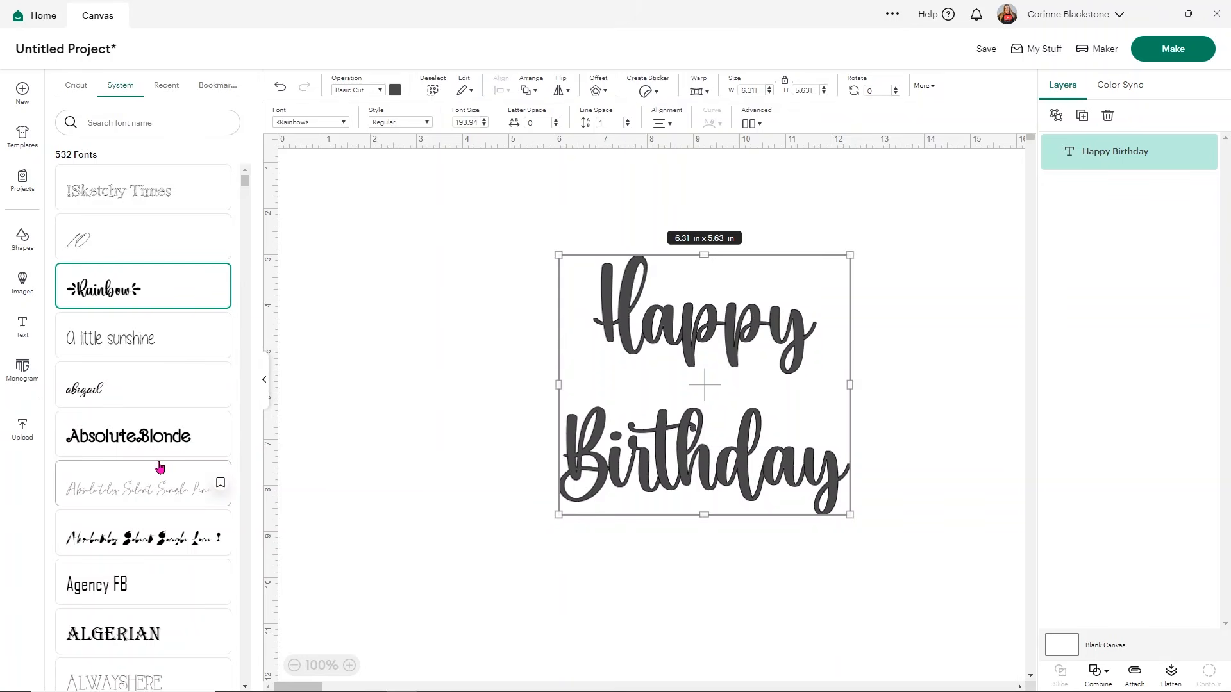
# Step: Try the Aubergine system font on the text and shift the text so both words fit in view
pyautogui.scroll(-10, 159, 466)
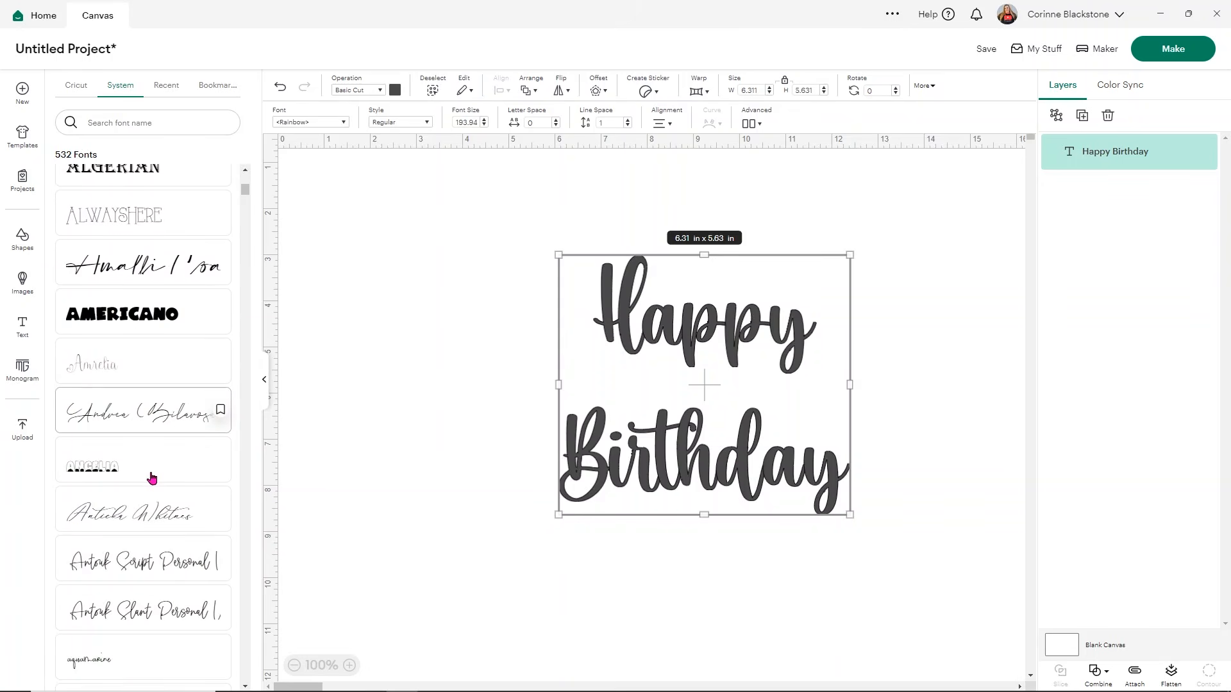
pyautogui.scroll(-5, 151, 477)
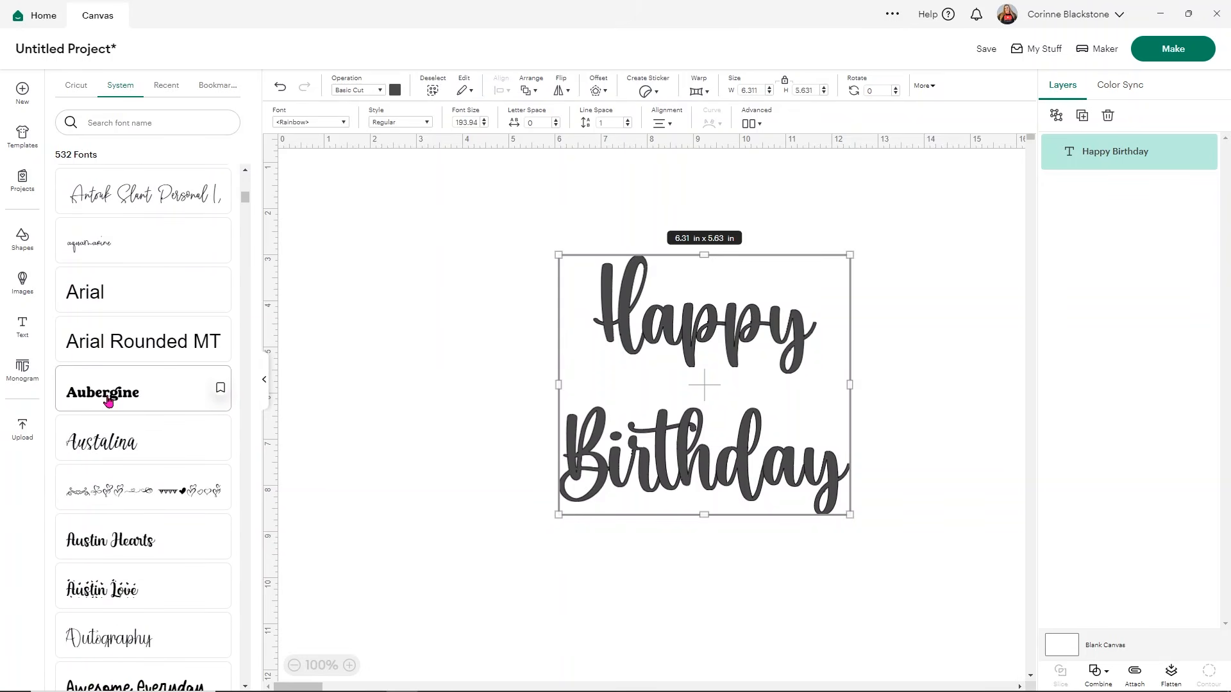
pyautogui.click(108, 399)
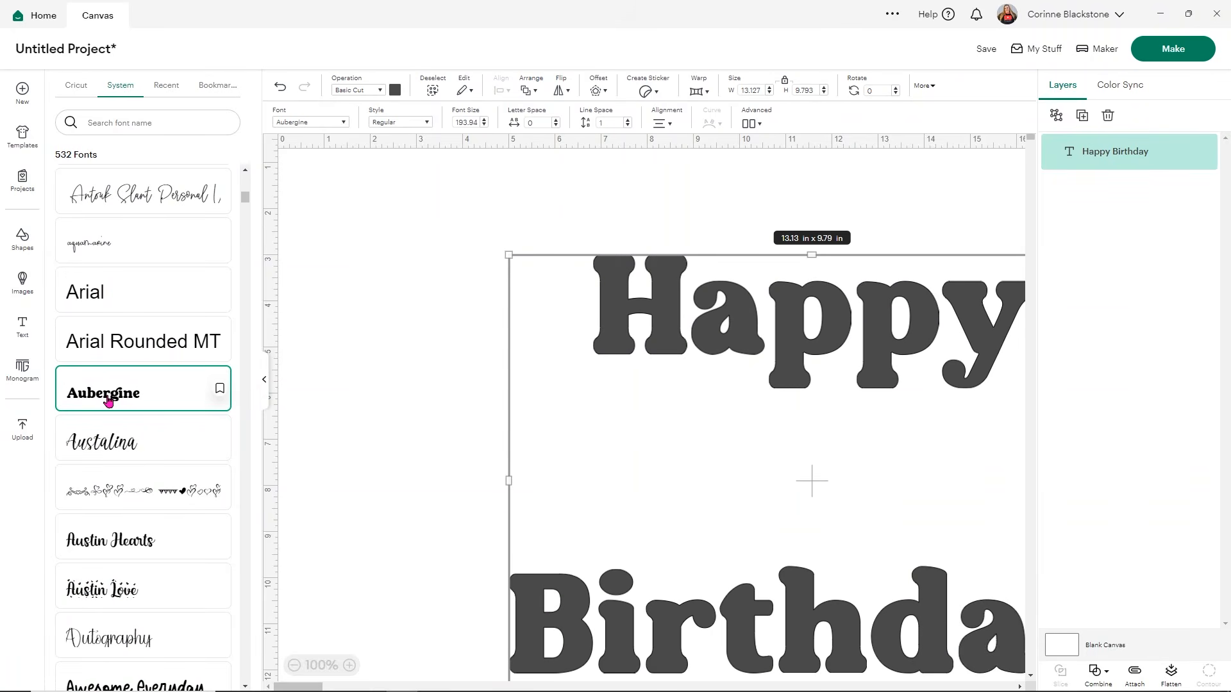
pyautogui.moveTo(828, 312); pyautogui.dragTo(594, 309)
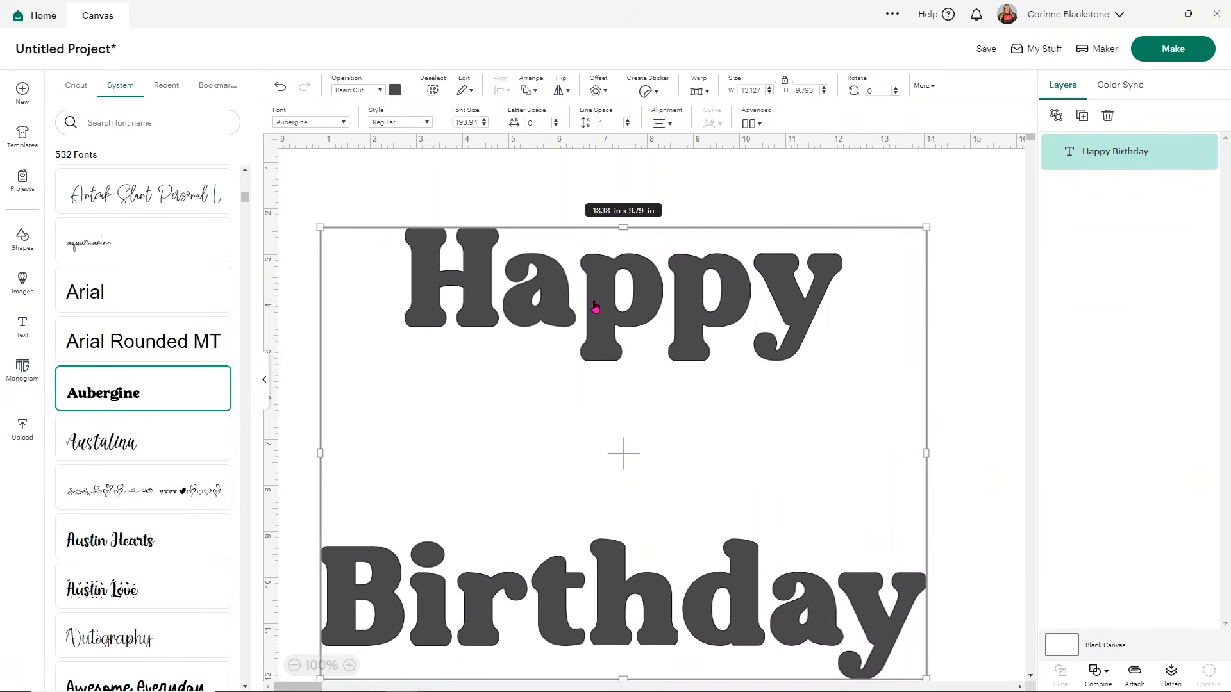
# Step: Set the text's font to Austin Hearts and reposition the text to about X 6.08, Y 2.79
pyautogui.click(118, 598)
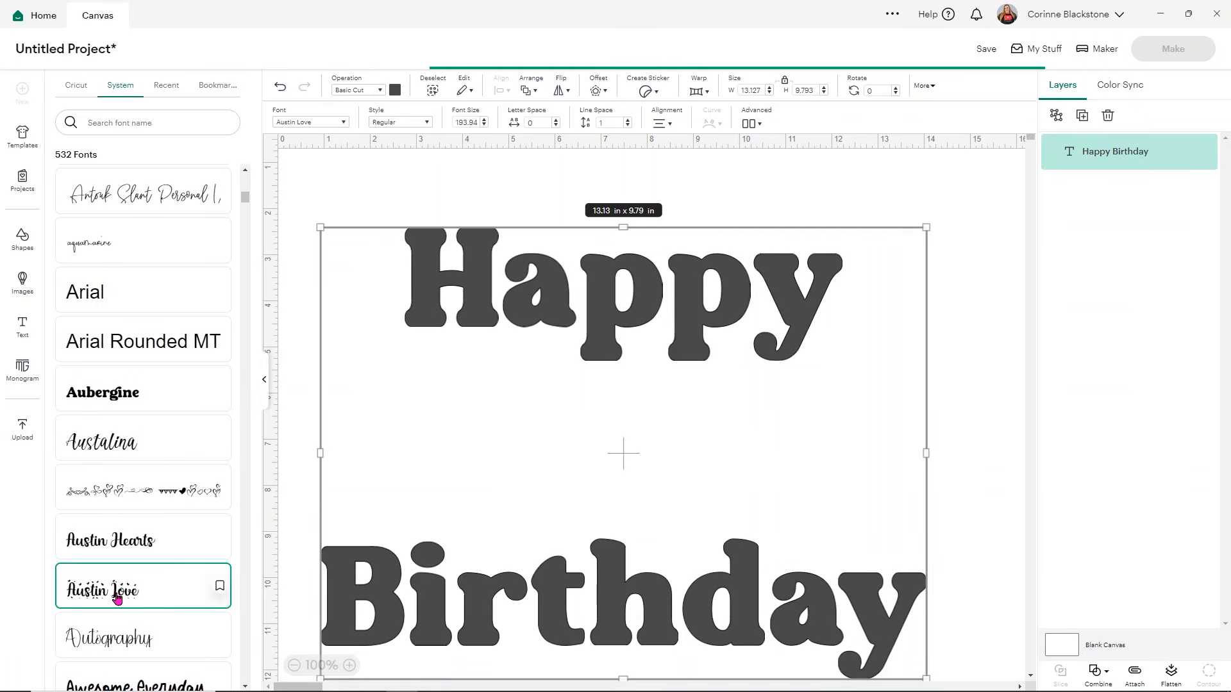
pyautogui.click(111, 548)
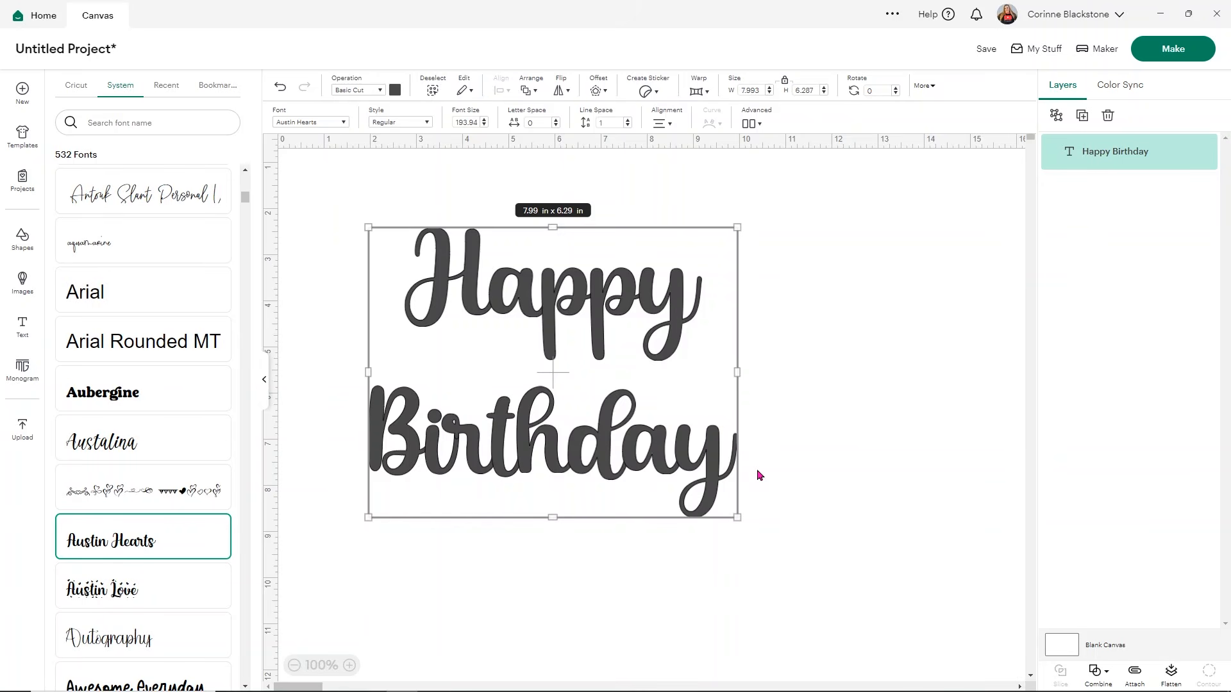
pyautogui.click(786, 443)
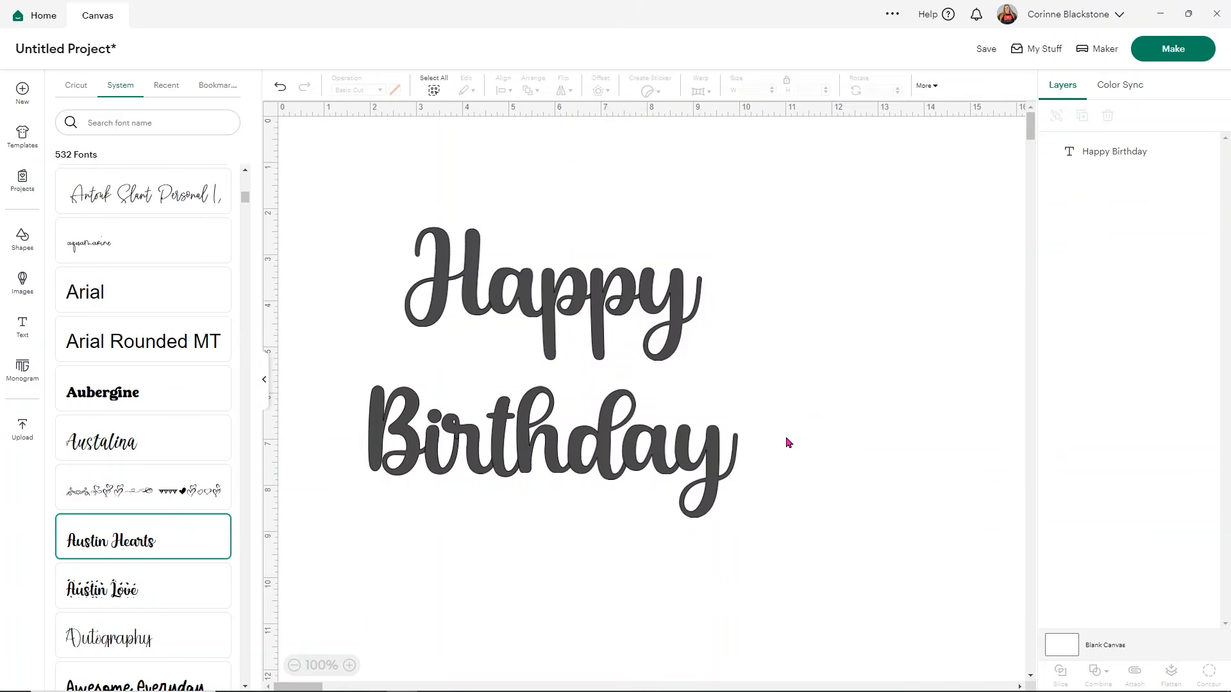
pyautogui.moveTo(402, 280); pyautogui.dragTo(599, 305)
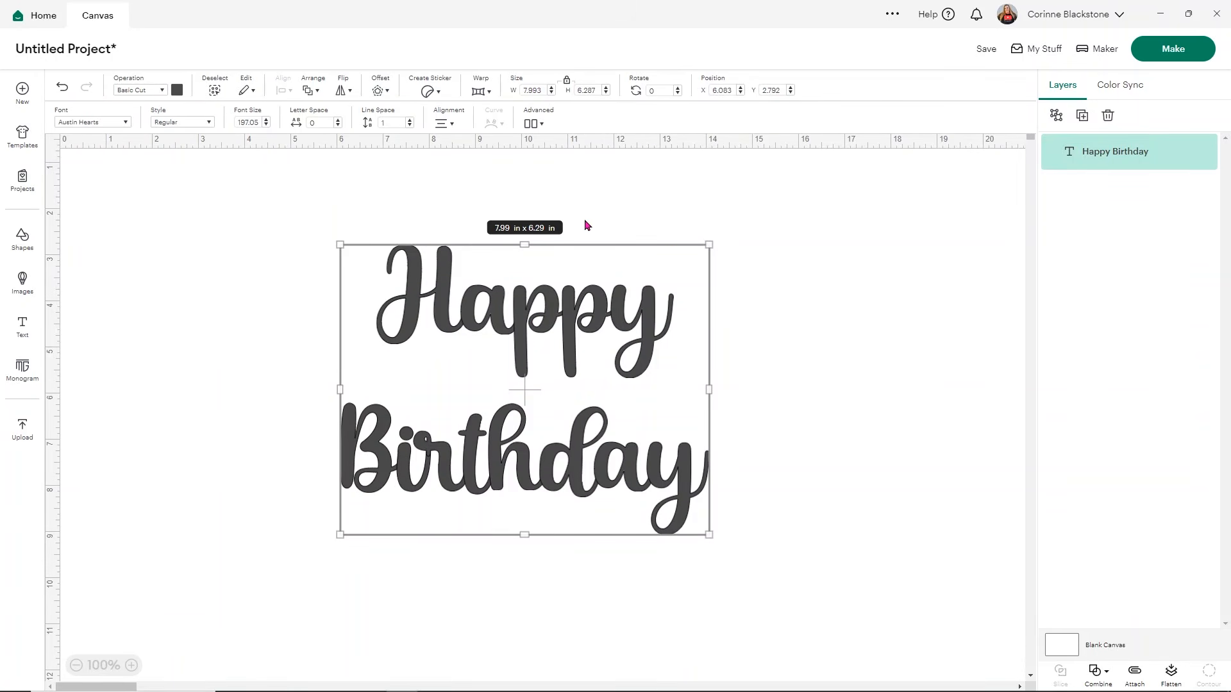
# Step: Set the text's line space to -1.1 to bring the two words closer together
pyautogui.click(409, 126)
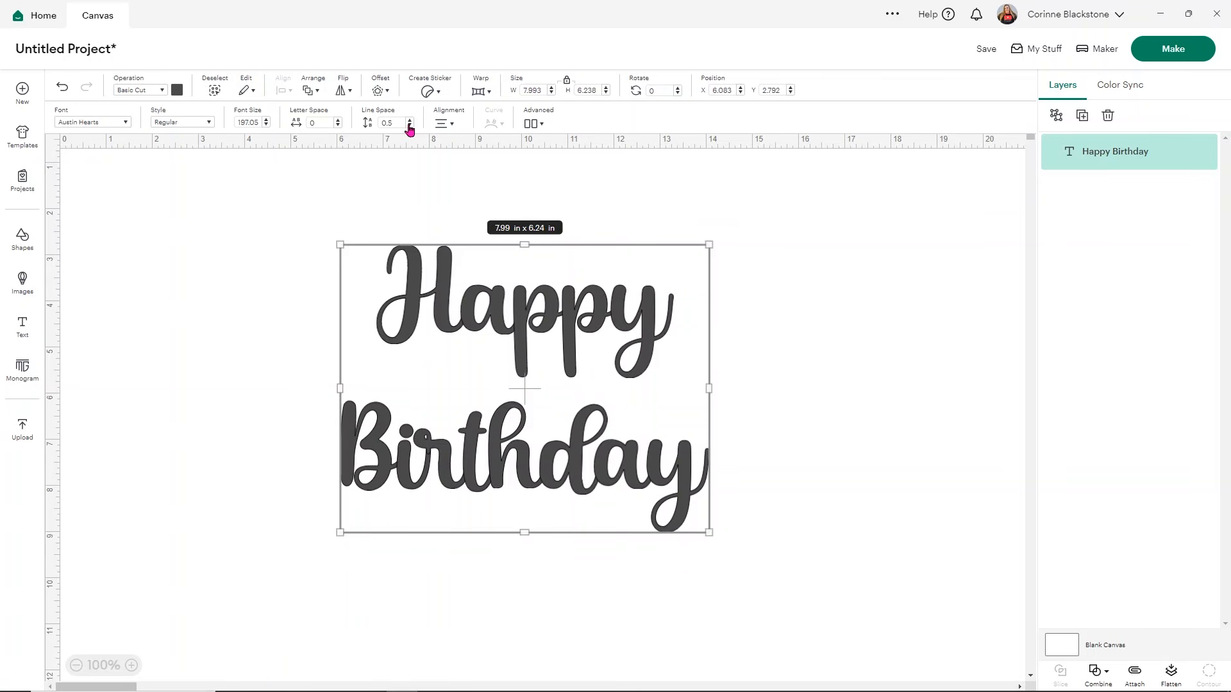
pyautogui.click(409, 126)
pyautogui.click(409, 126)
pyautogui.click(409, 126)
pyautogui.click(409, 127)
pyautogui.click(409, 126)
pyautogui.click(409, 126)
pyautogui.click(409, 126)
pyautogui.click(409, 126)
pyautogui.click(409, 126)
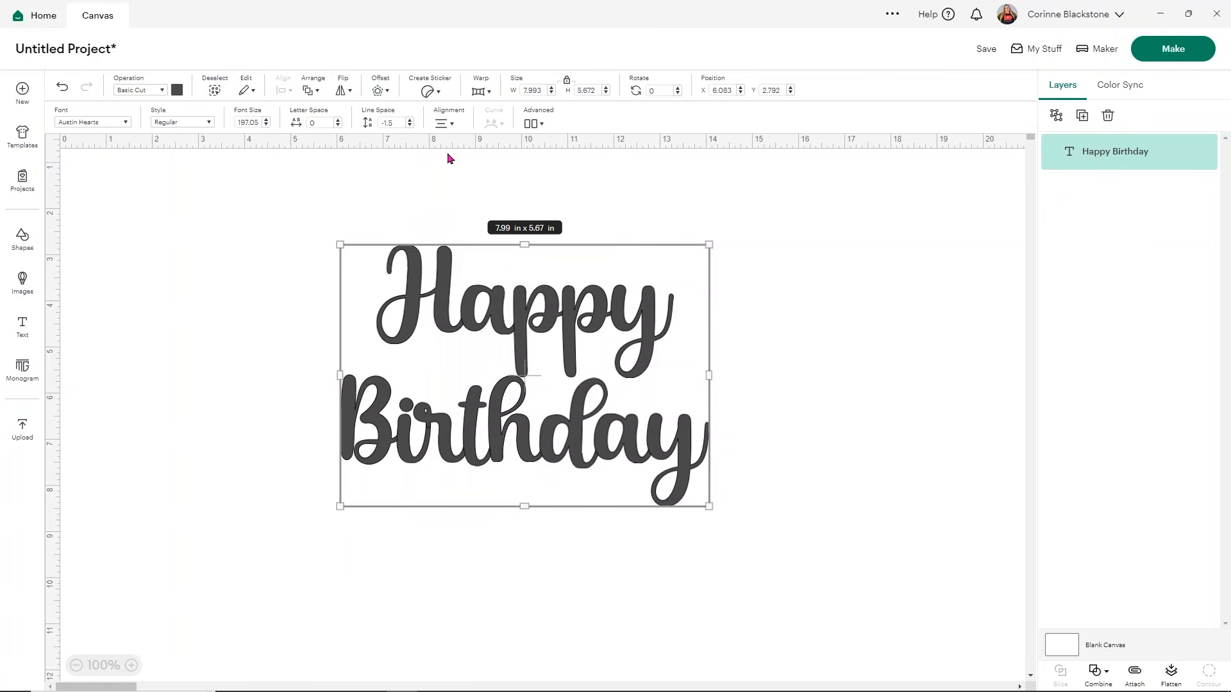
pyautogui.click(409, 121)
pyautogui.click(409, 120)
pyautogui.click(409, 121)
pyautogui.click(409, 121)
pyautogui.click(799, 326)
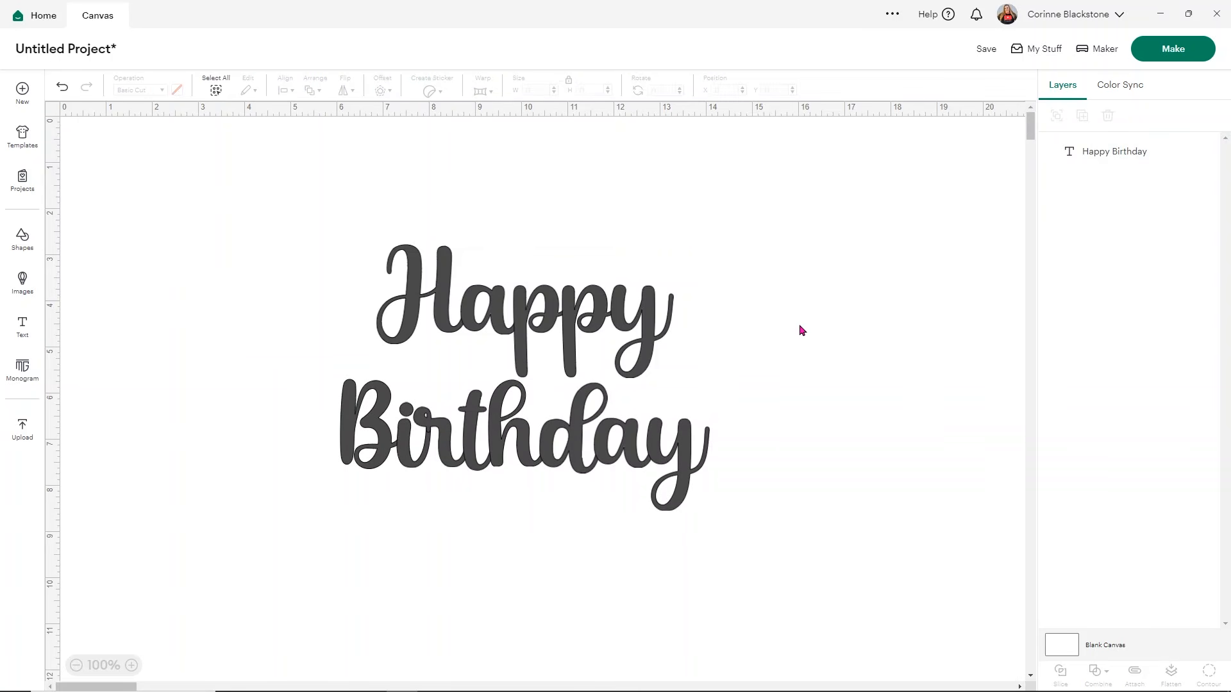
# Step: Add a square shape and stretch it into a rectangle of about 9.56 × 7.07 in
pyautogui.click(595, 330)
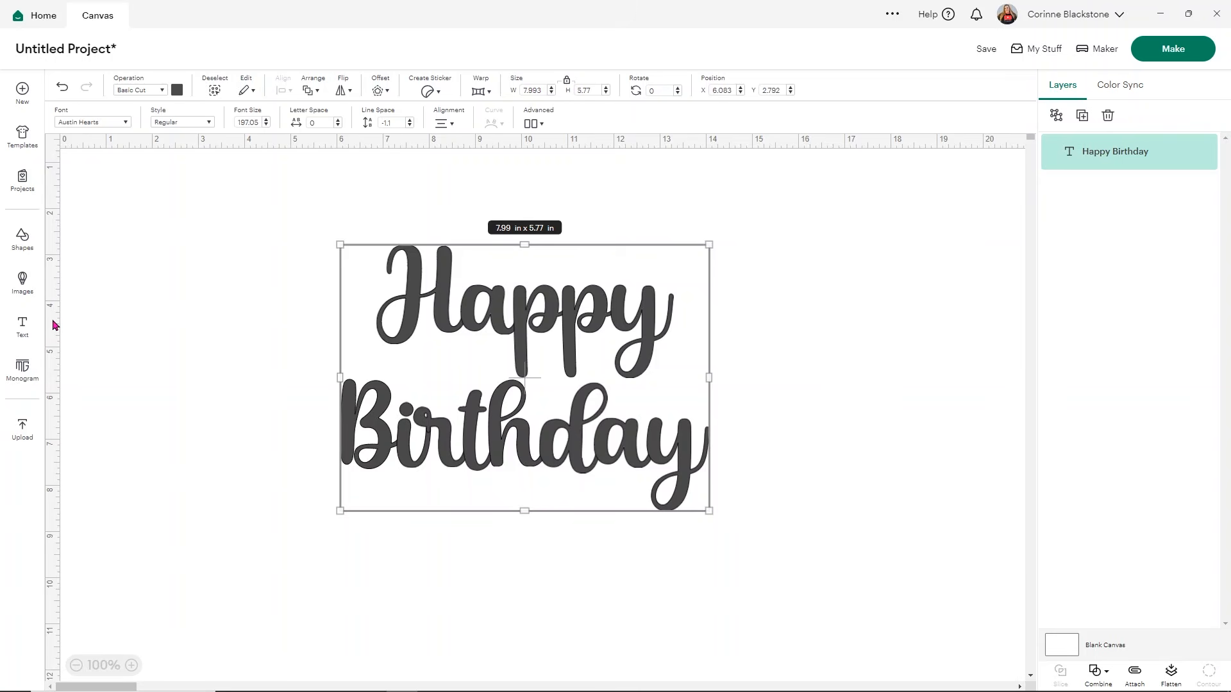
pyautogui.click(23, 240)
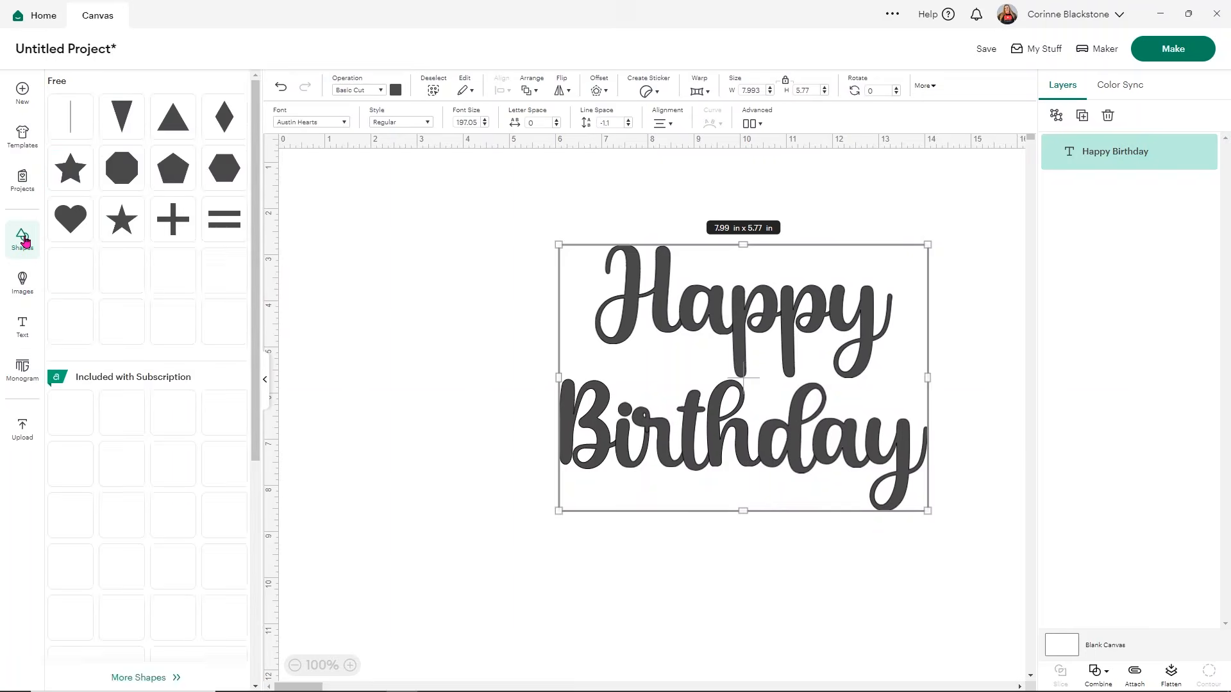
pyautogui.click(173, 269)
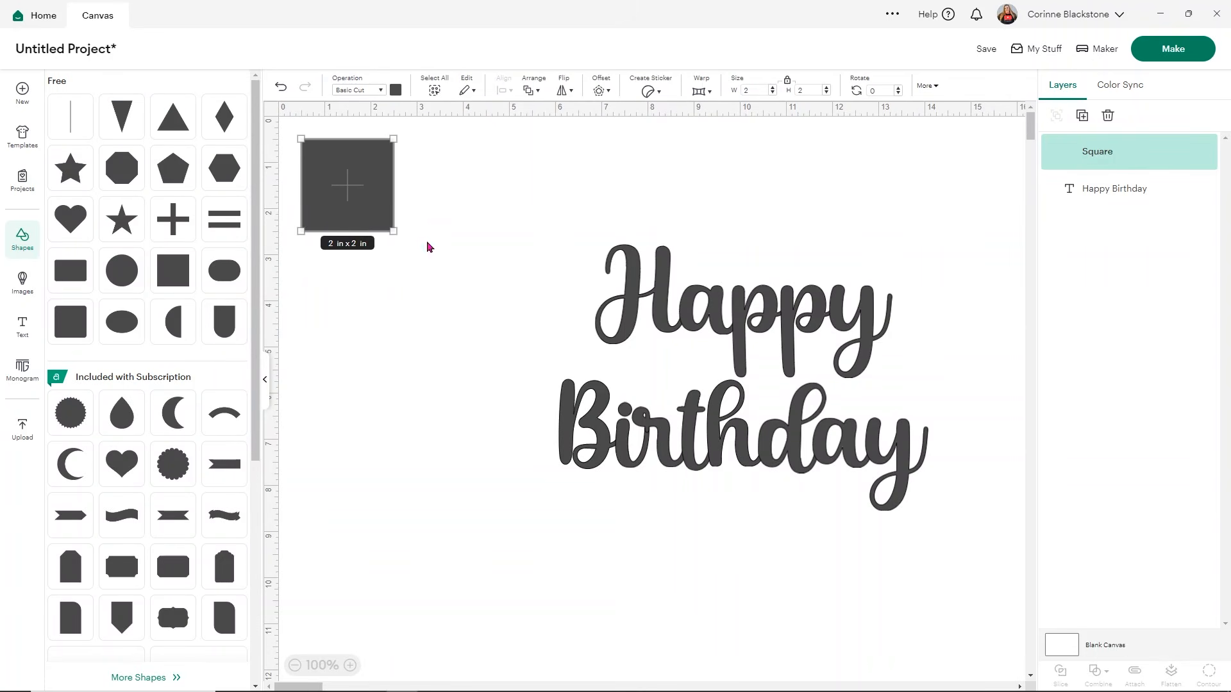
pyautogui.moveTo(399, 234); pyautogui.dragTo(525, 361)
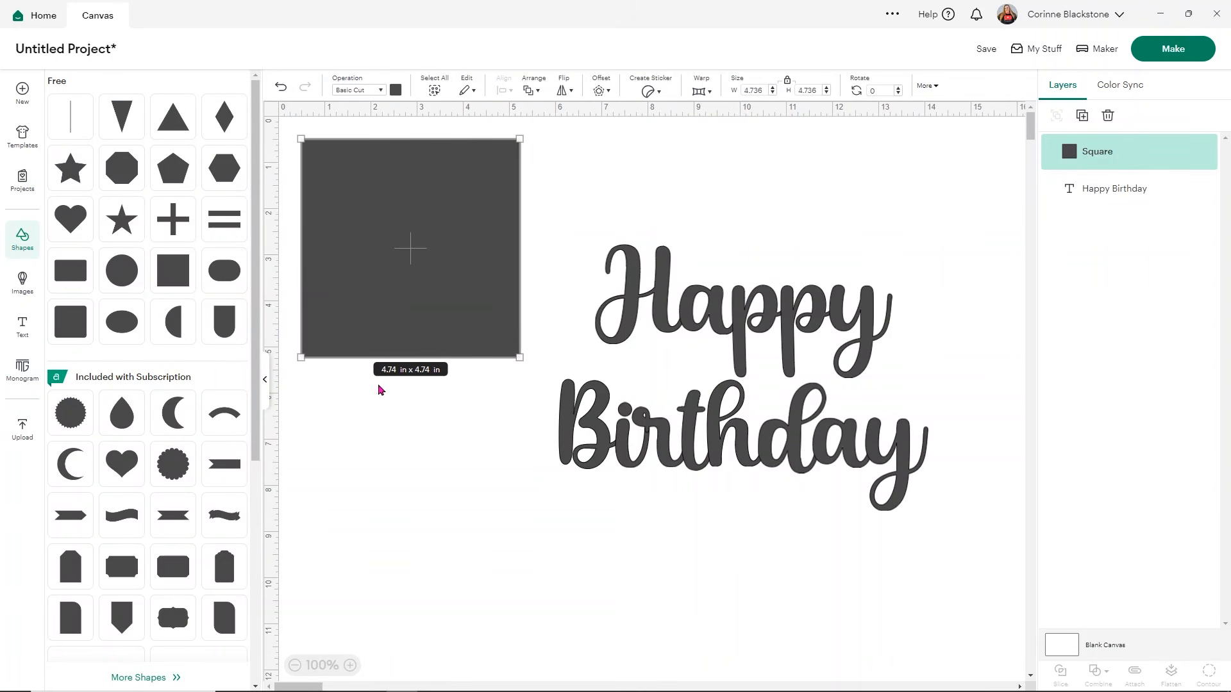
pyautogui.click(265, 380)
pyautogui.moveTo(304, 270); pyautogui.dragTo(524, 252)
pyautogui.moveTo(302, 357); pyautogui.dragTo(307, 462)
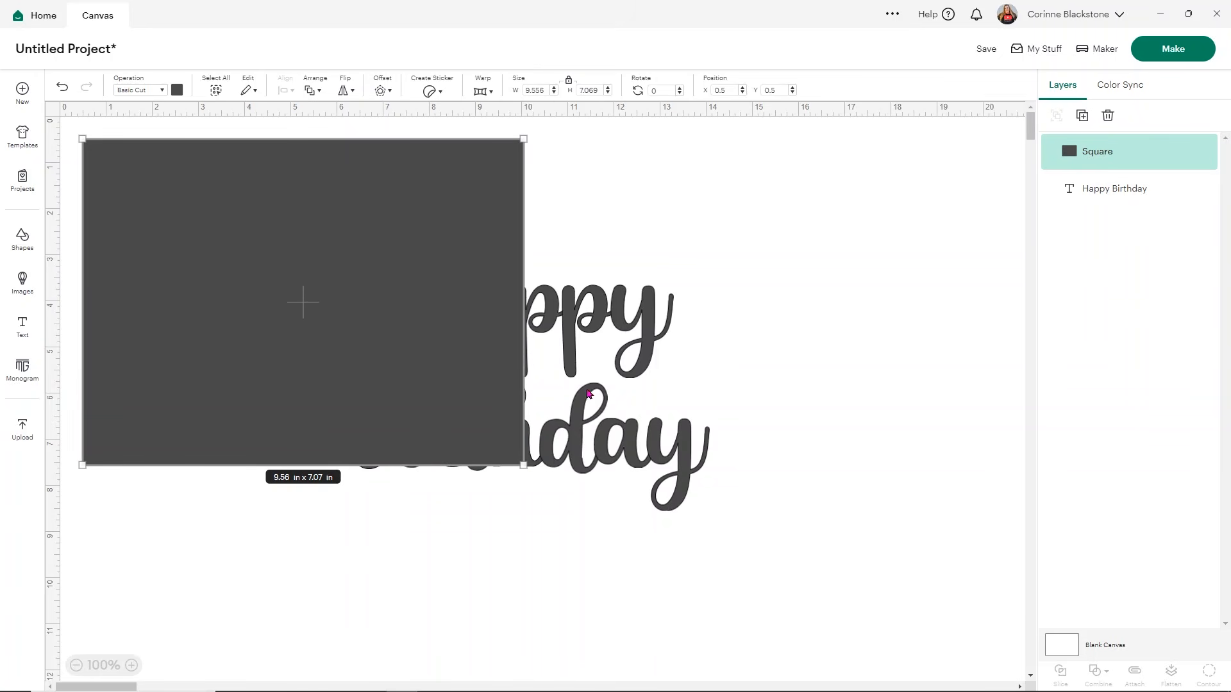
# Step: Send the stretched square to the back and move the Happy Birthday text on top of it
pyautogui.rightClick(258, 276)
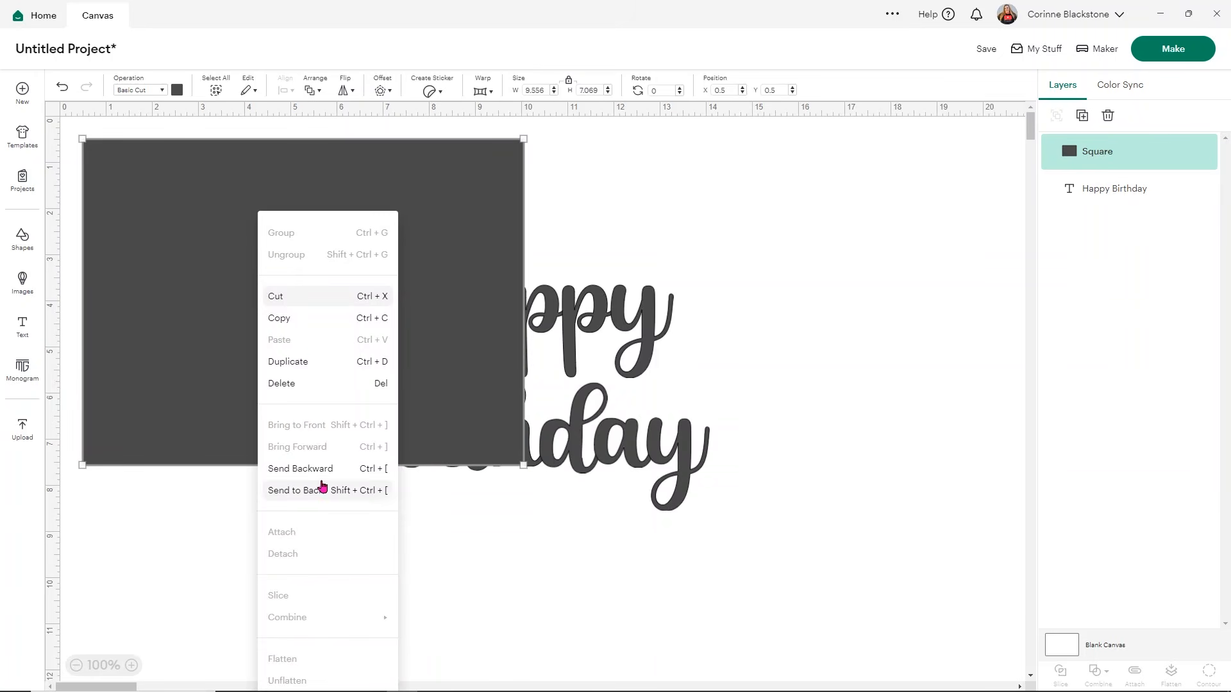
pyautogui.click(324, 489)
pyautogui.moveTo(643, 448); pyautogui.dragTo(427, 366)
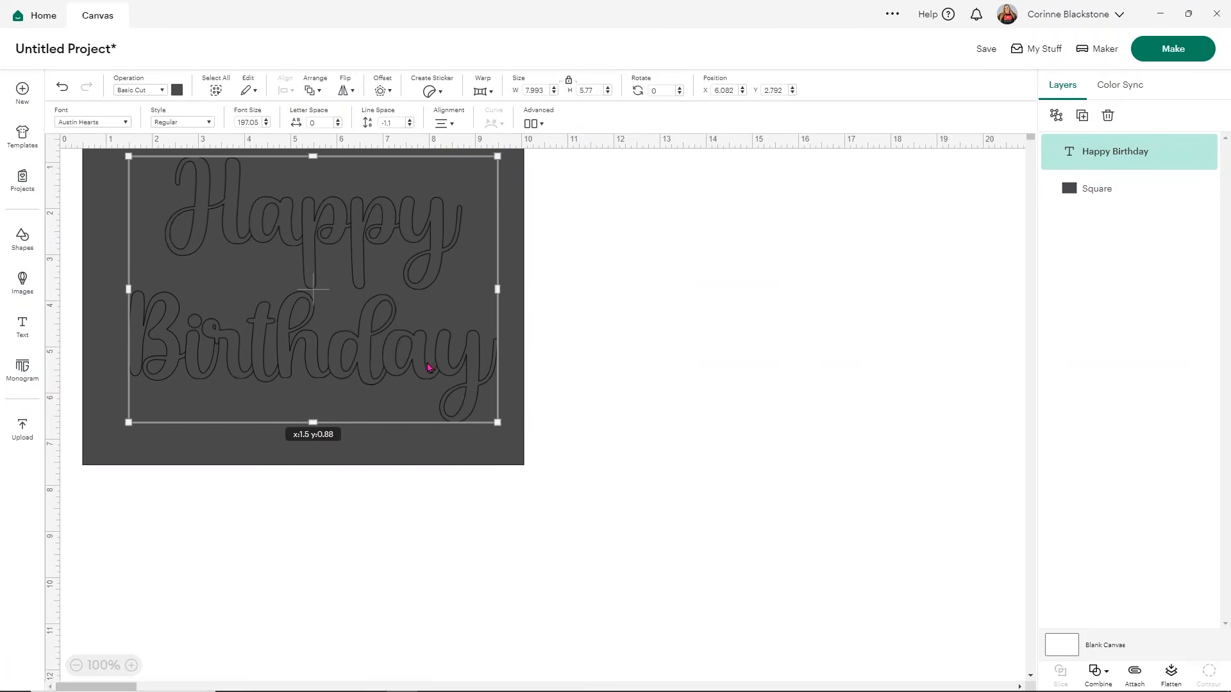
# Step: Move the text and its backing rectangle together to about X 6.4, Y 2.5
pyautogui.click(664, 451)
pyautogui.hotkey('ctrl', 'a')
pyautogui.moveTo(294, 252); pyautogui.dragTo(566, 345)
# Step: Recolor the backing rectangle light yellow
pyautogui.click(1064, 189)
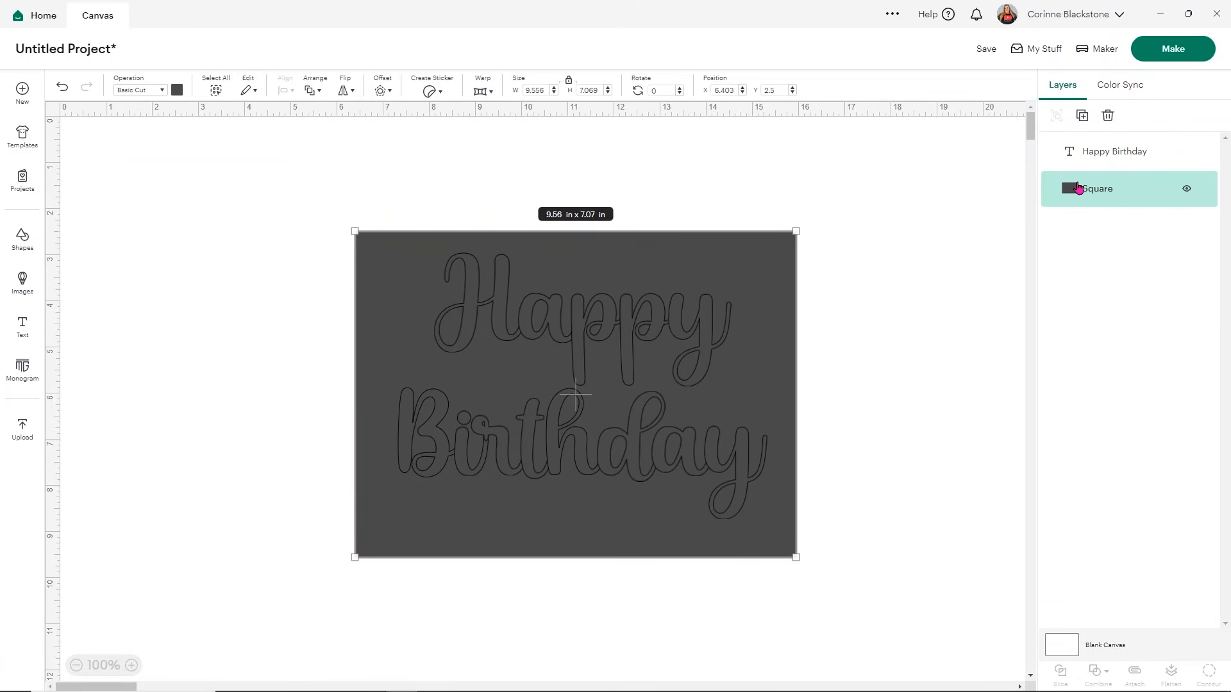
pyautogui.click(177, 90)
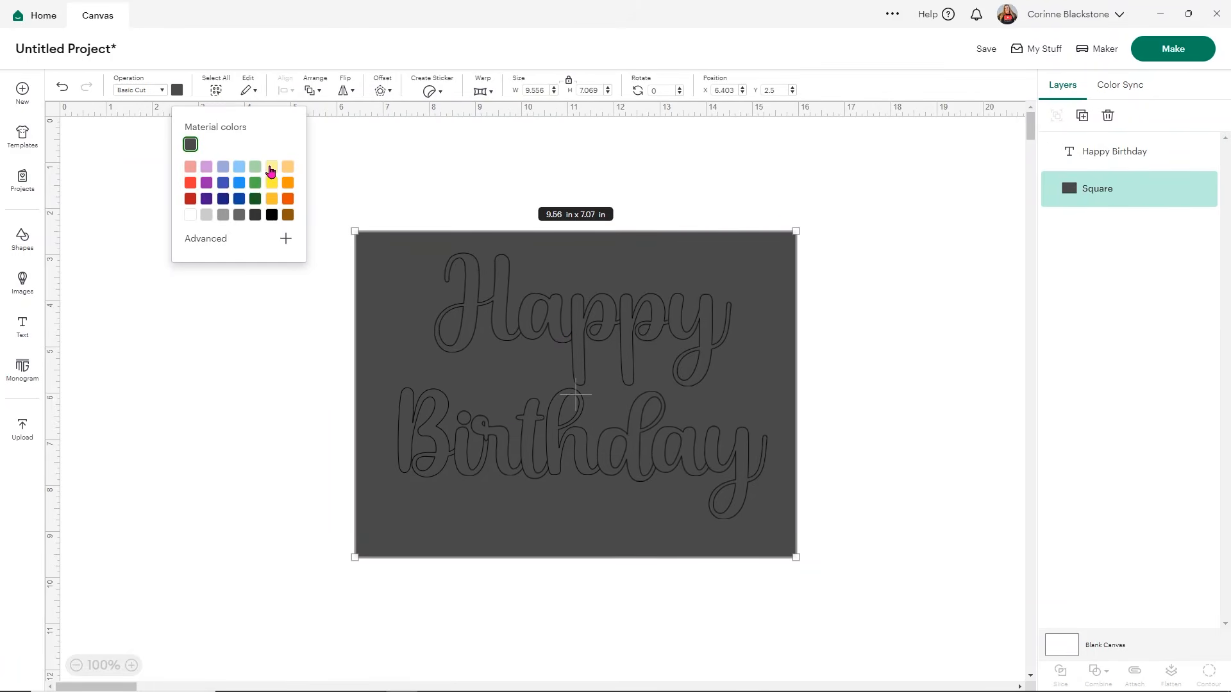
pyautogui.click(268, 171)
pyautogui.click(244, 384)
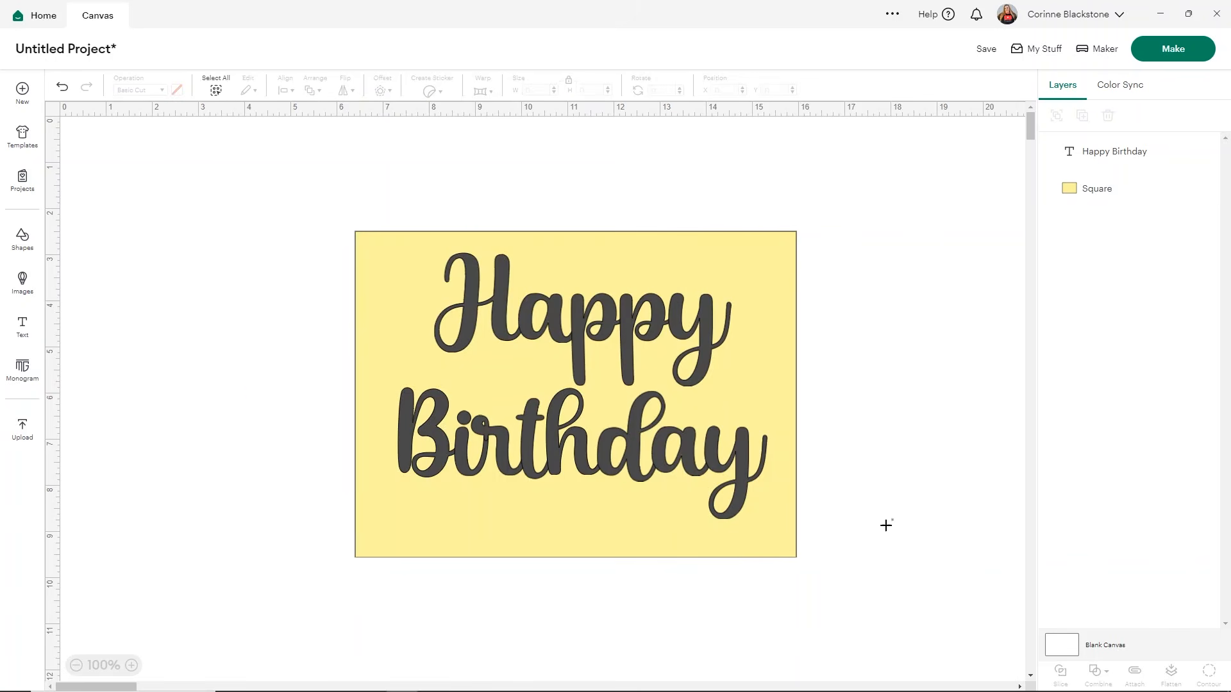
# Step: Select the text and the backing rectangle and center them on each other both horizontally and vertically
pyautogui.moveTo(891, 530); pyautogui.dragTo(331, 216)
pyautogui.click(280, 90)
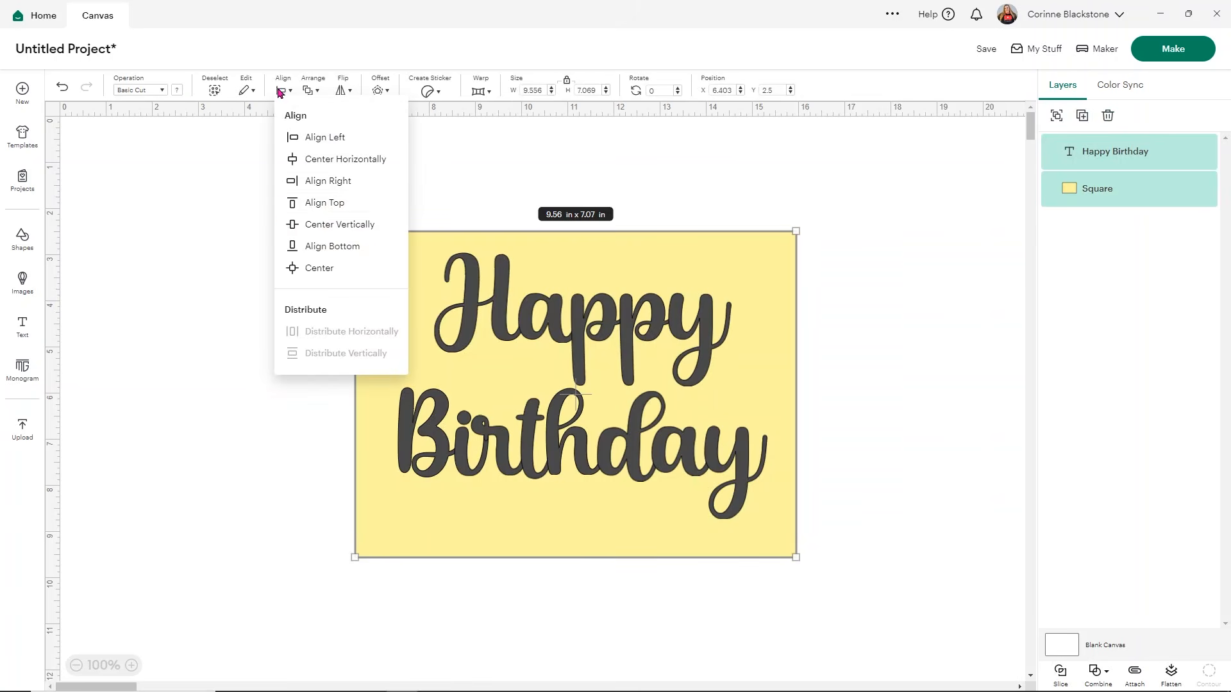
pyautogui.click(307, 269)
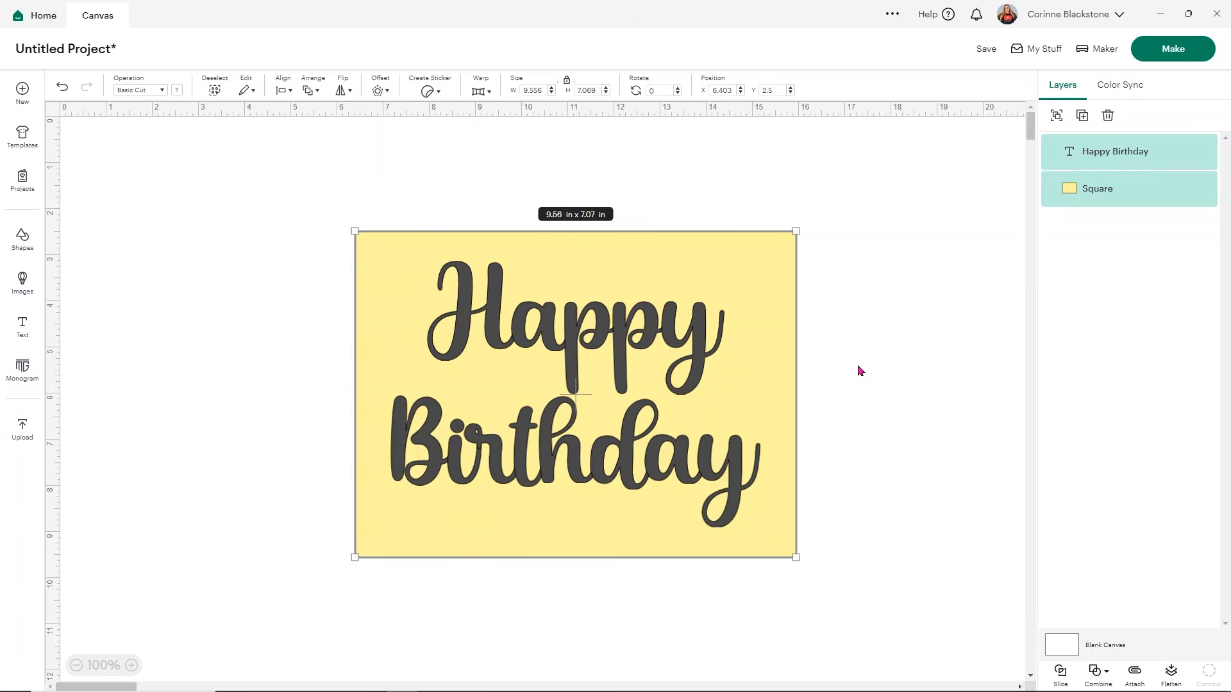
# Step: Slice the text out of the rectangle and delete the loose yellow and dark lettering pieces
pyautogui.click(1060, 671)
pyautogui.moveTo(646, 323); pyautogui.dragTo(336, 477)
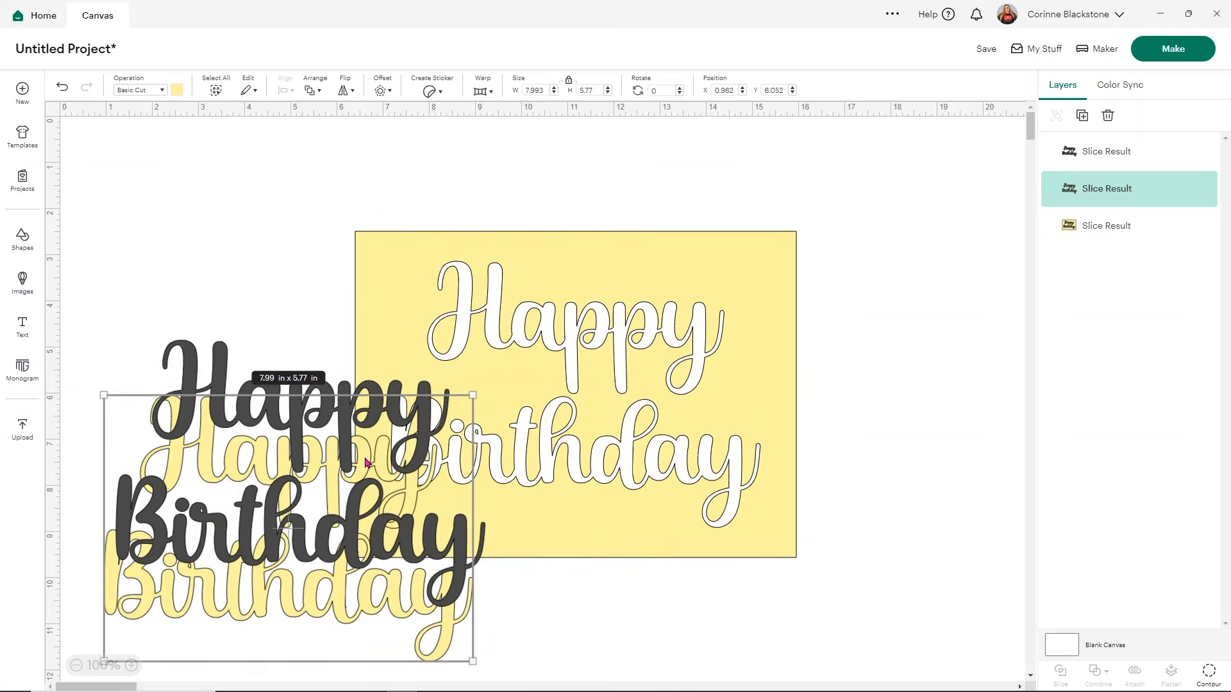
pyautogui.press('Delete')
pyautogui.click(338, 412)
pyautogui.press('Delete')
# Step: Recolor the sliced rectangle light purple
pyautogui.click(494, 346)
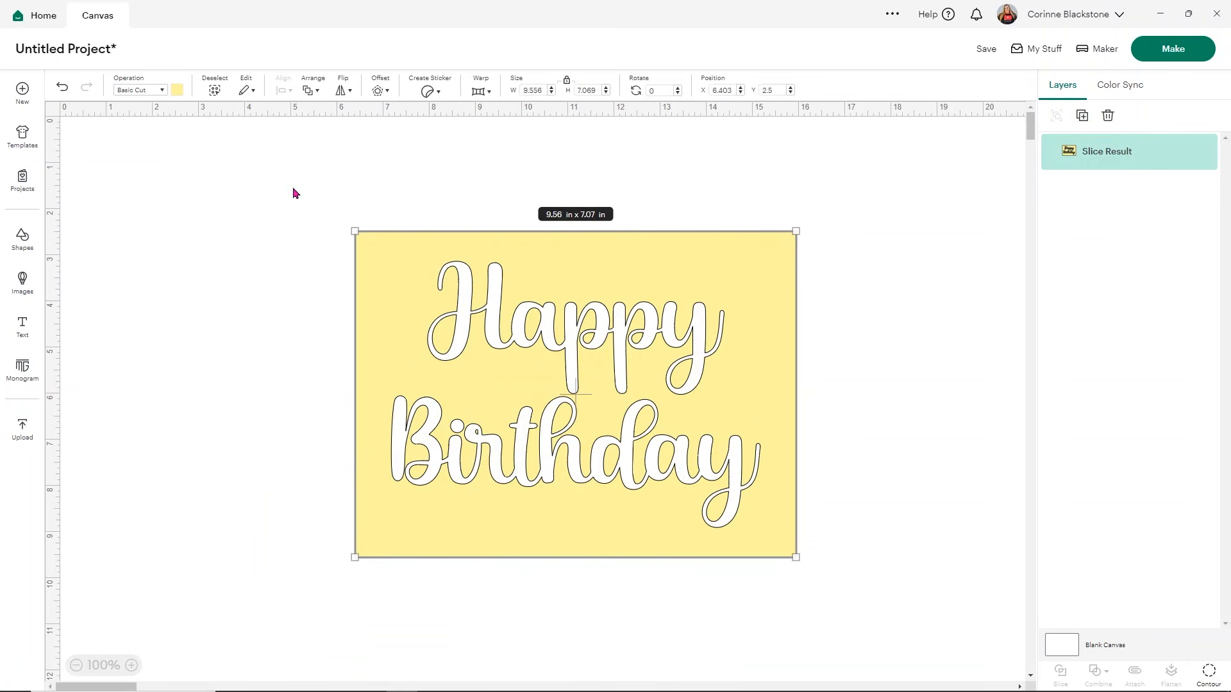
pyautogui.click(174, 92)
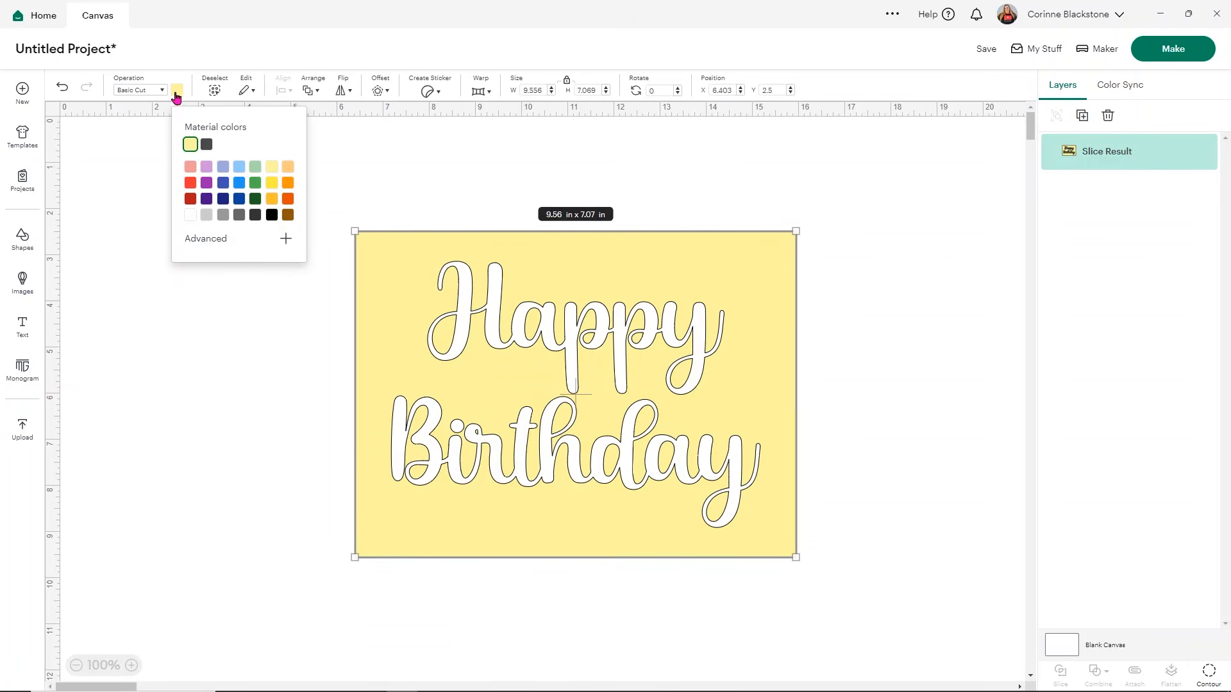
pyautogui.click(205, 169)
pyautogui.click(893, 355)
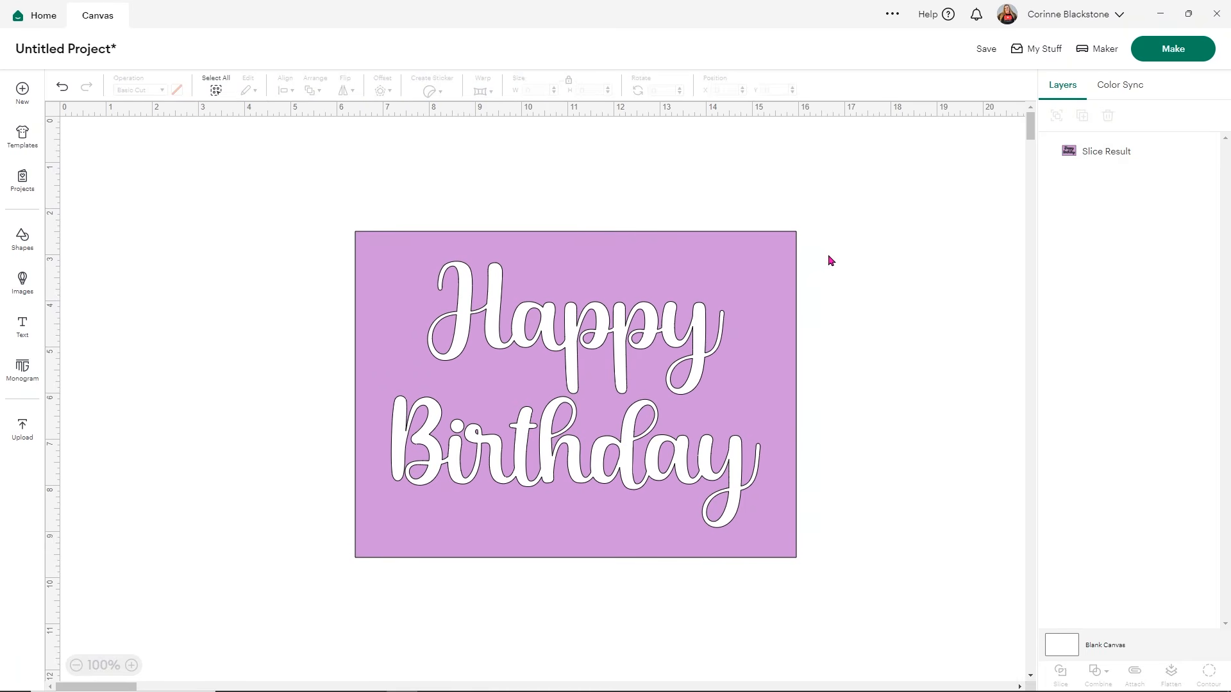
# Step: Enlarge the sliced rectangle to about 18.94 × 14.02 in and place it at about X 0.88, Y 0
pyautogui.click(789, 242)
pyautogui.moveTo(795, 233); pyautogui.dragTo(992, 159)
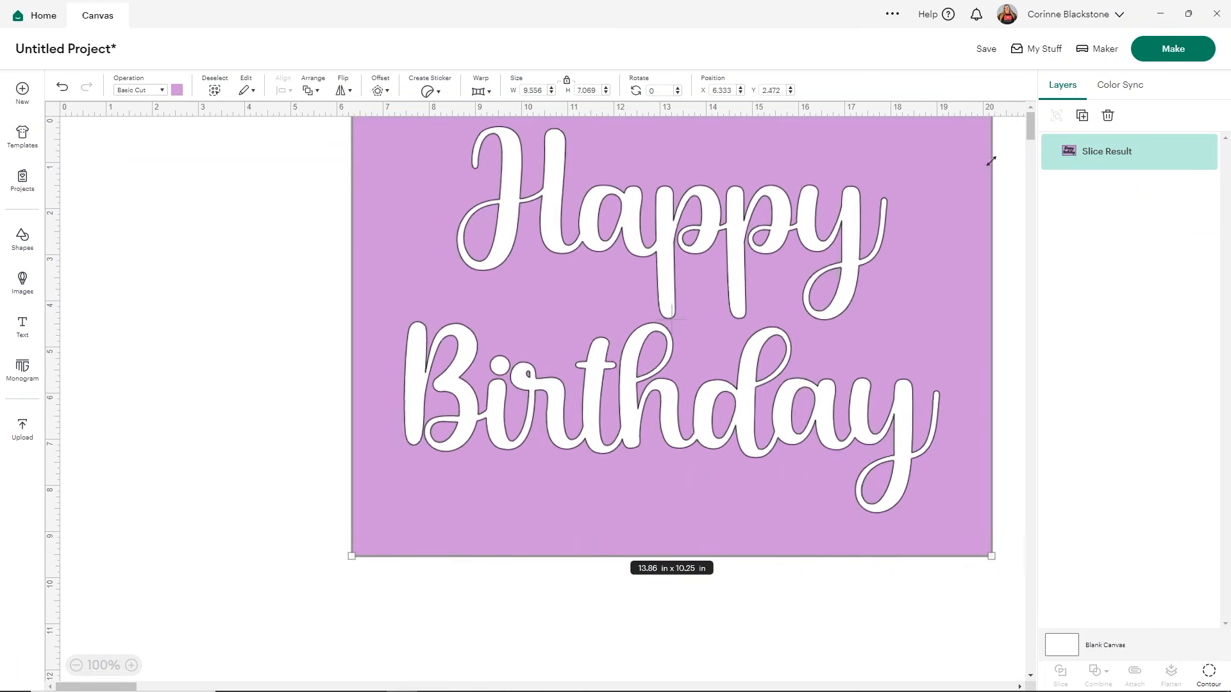
pyautogui.moveTo(359, 595); pyautogui.dragTo(117, 653)
pyautogui.moveTo(776, 411); pyautogui.dragTo(759, 387)
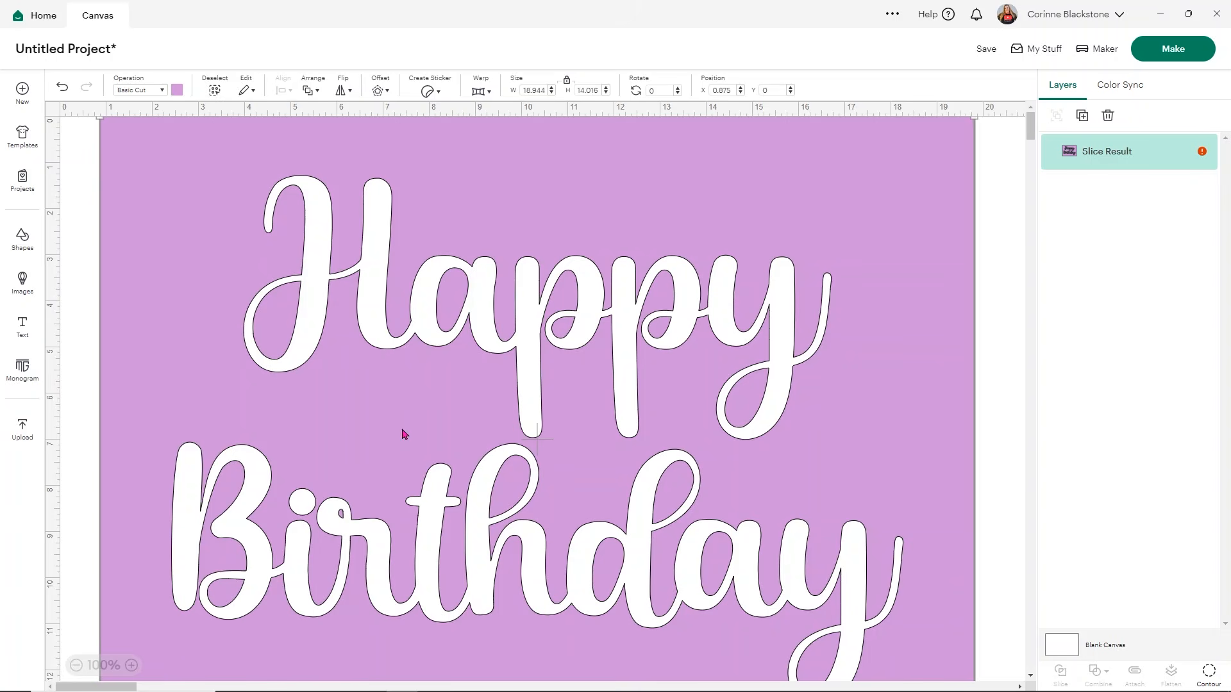
# Step: Add a rectangle of about 2.5 × 1.67 in and place it over the "Ha" of "Happy"
pyautogui.click(17, 249)
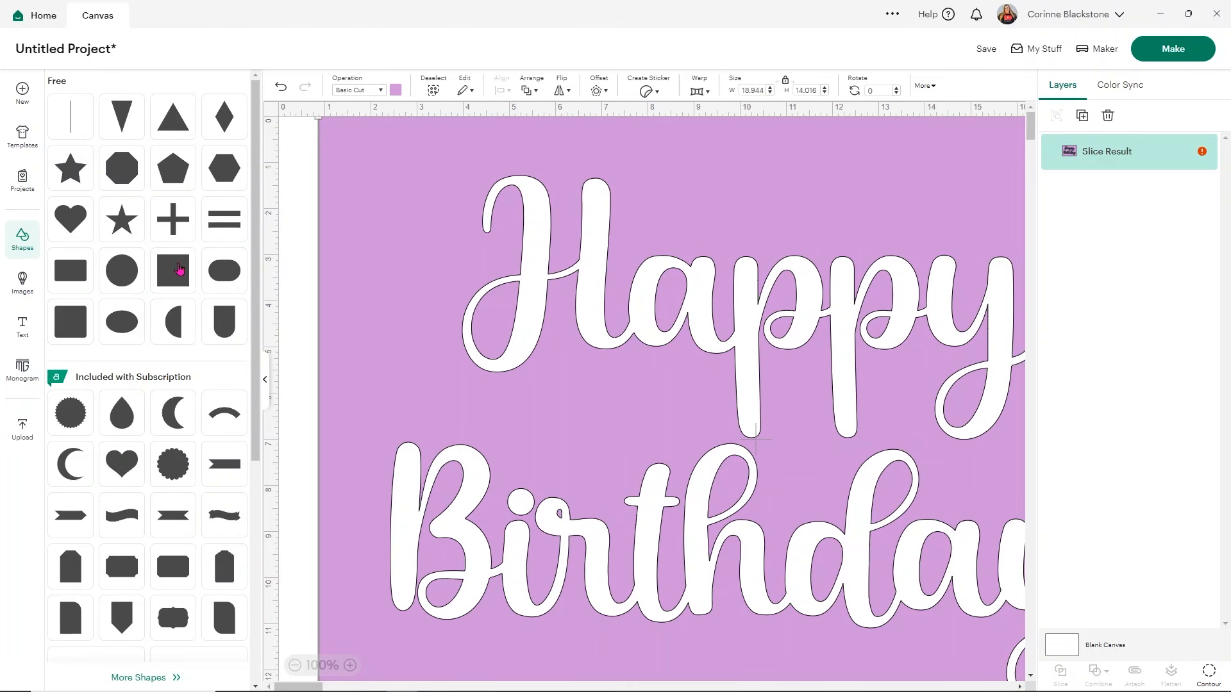
pyautogui.click(70, 279)
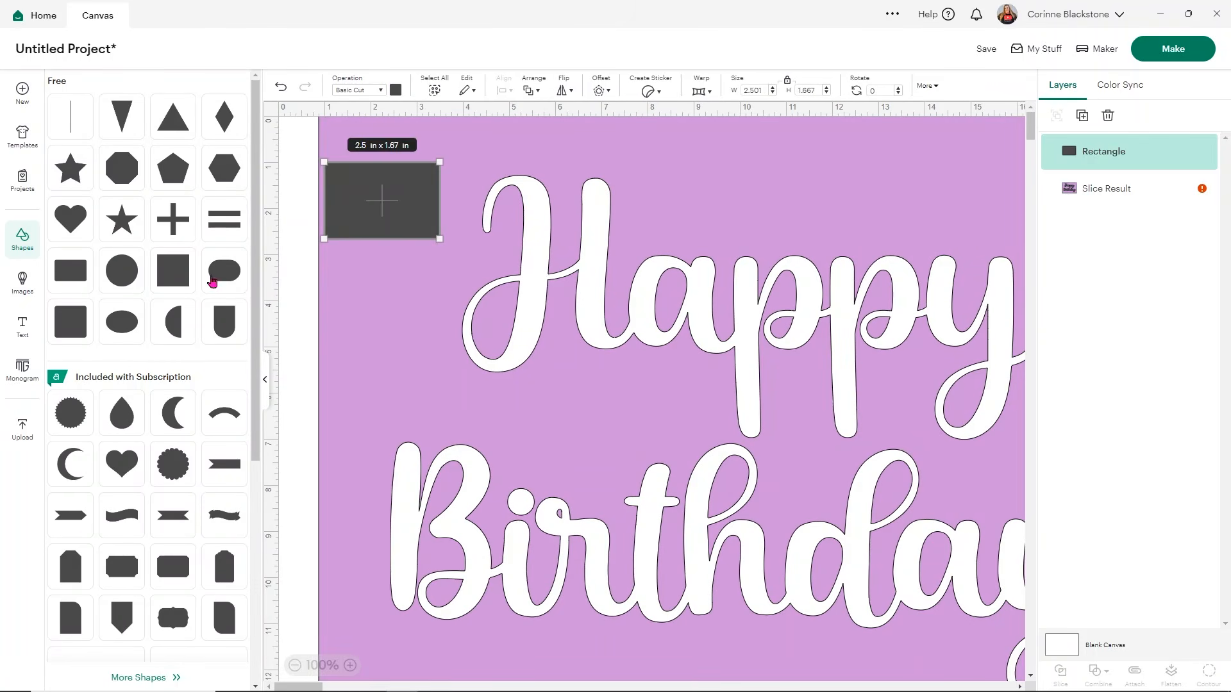
pyautogui.click(263, 390)
pyautogui.moveTo(185, 209); pyautogui.dragTo(422, 302)
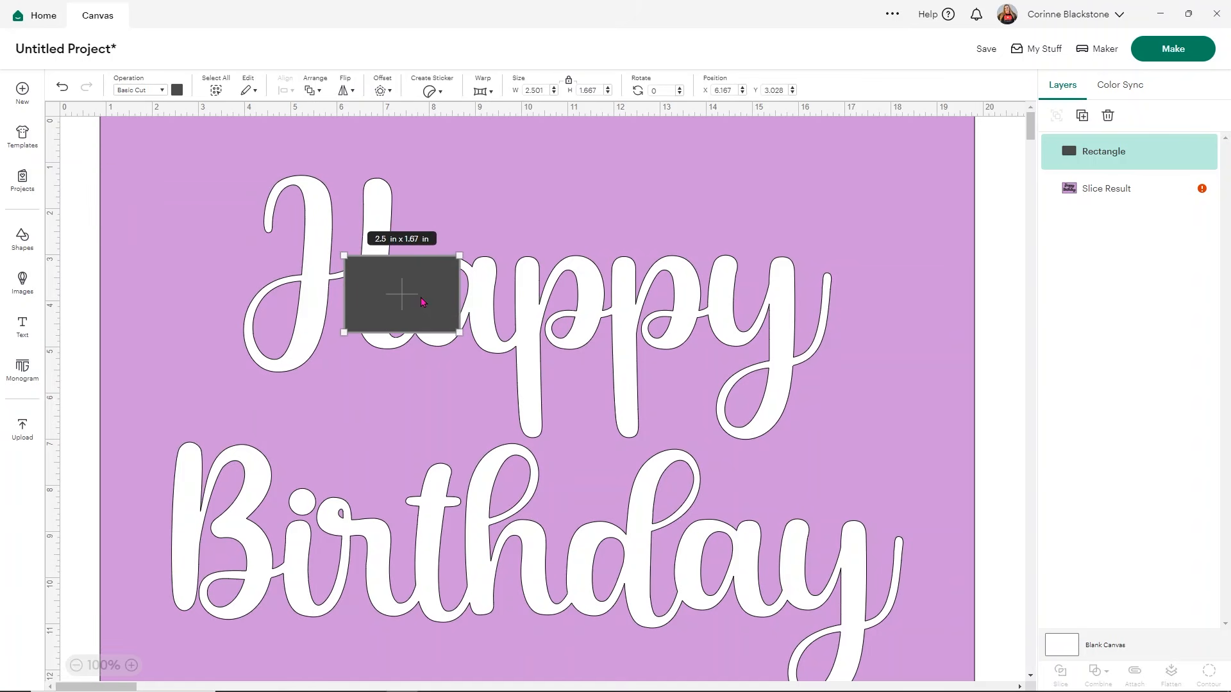
# Step: Shrink the rectangle to a bar of about 0.93 × 0.15 in and place it across the outer loop of the "H"
pyautogui.moveTo(416, 326); pyautogui.dragTo(429, 268)
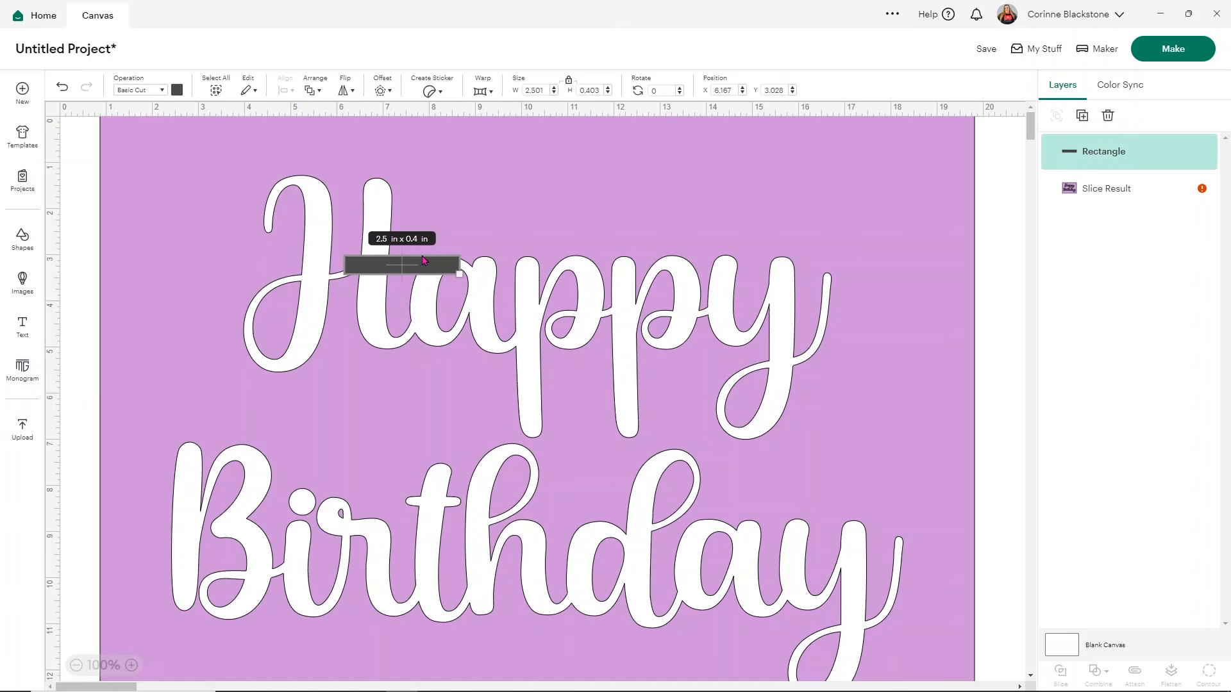
pyautogui.moveTo(440, 273); pyautogui.dragTo(281, 325)
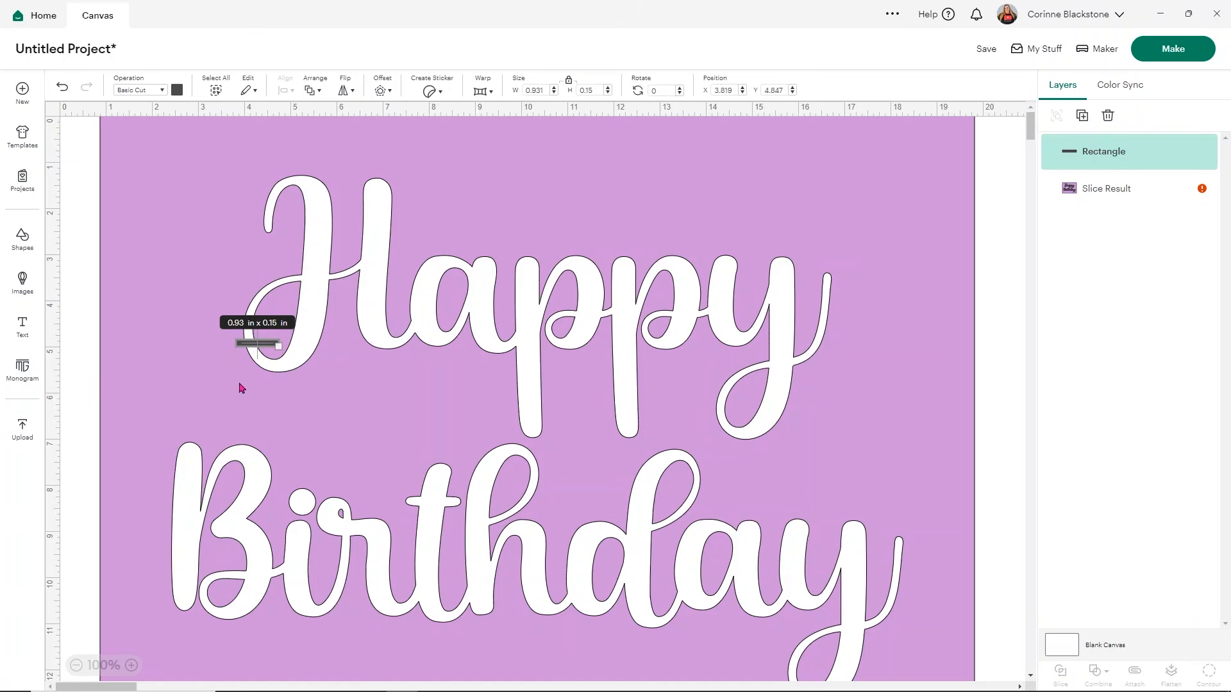
pyautogui.moveTo(262, 344); pyautogui.dragTo(254, 326)
pyautogui.click(199, 383)
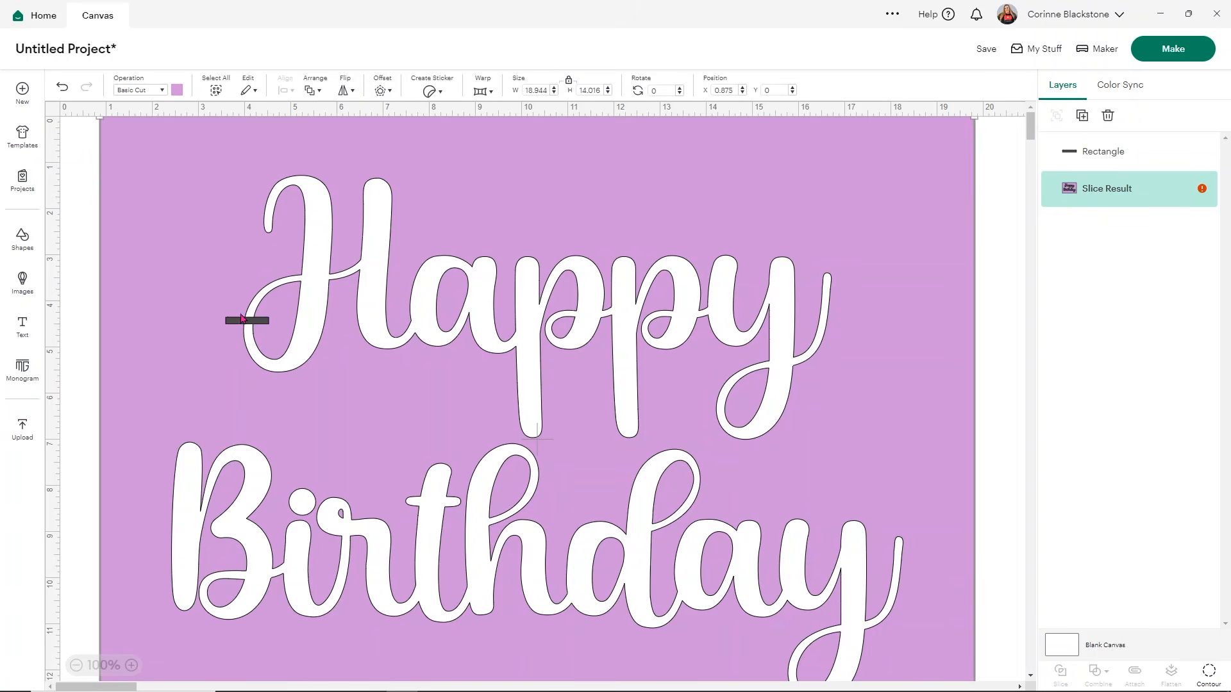
pyautogui.moveTo(211, 295)
pyautogui.mouseDown()
pyautogui.moveTo(240, 316)
pyautogui.moveTo(213, 292)
pyautogui.mouseUp()
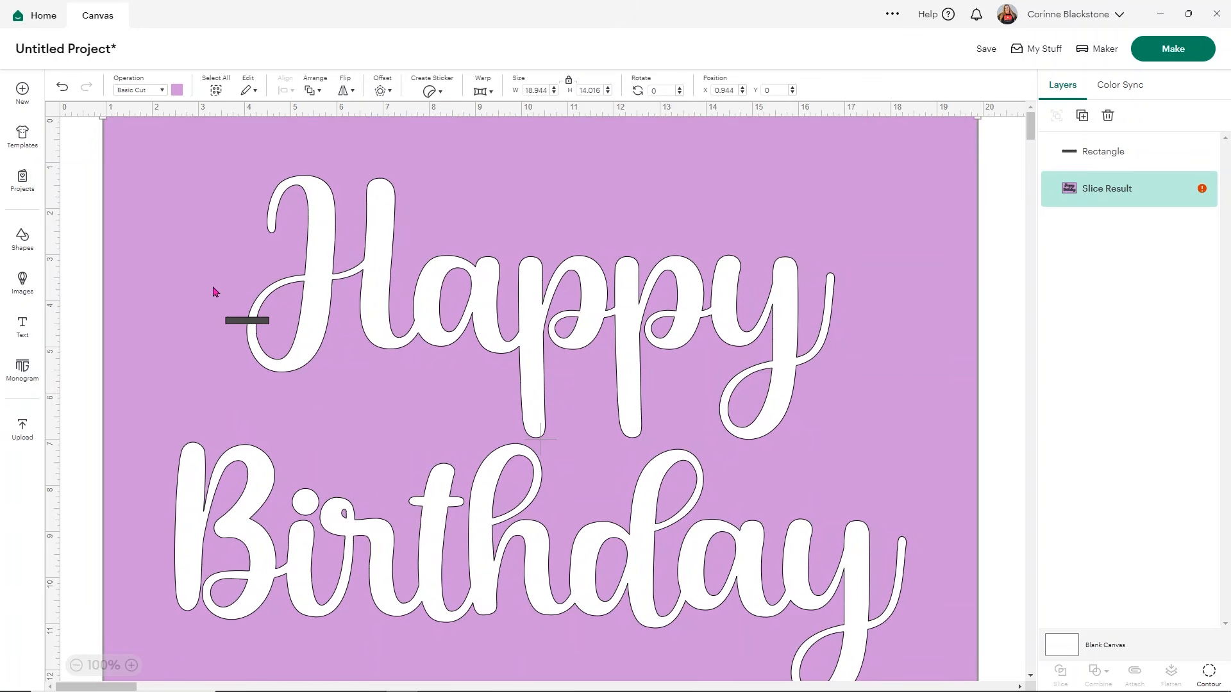
# Step: Duplicate the bar and set the copy aside over the "pp" of "Happy"
pyautogui.click(249, 322)
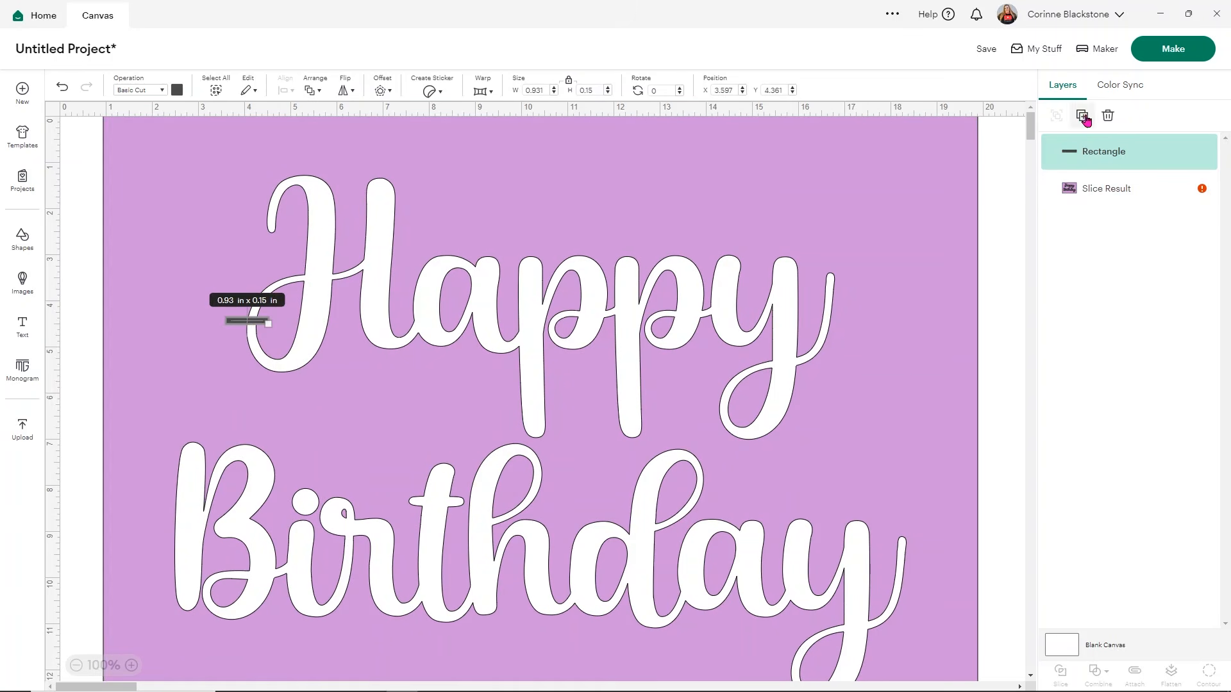
pyautogui.click(1083, 116)
pyautogui.moveTo(270, 346); pyautogui.dragTo(602, 327)
# Step: Unite the bar on the "H" loop with the sliced stencil
pyautogui.click(237, 321)
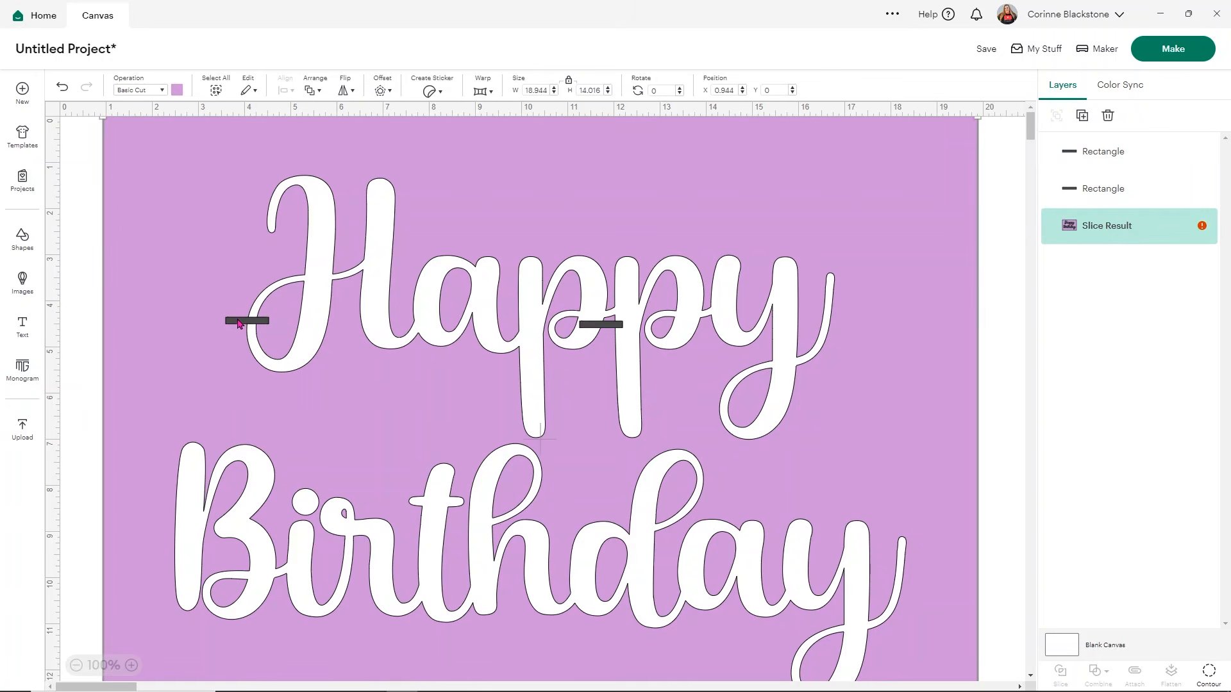
pyautogui.keyDown('shift'); pyautogui.click(1099, 202); pyautogui.keyUp('shift')
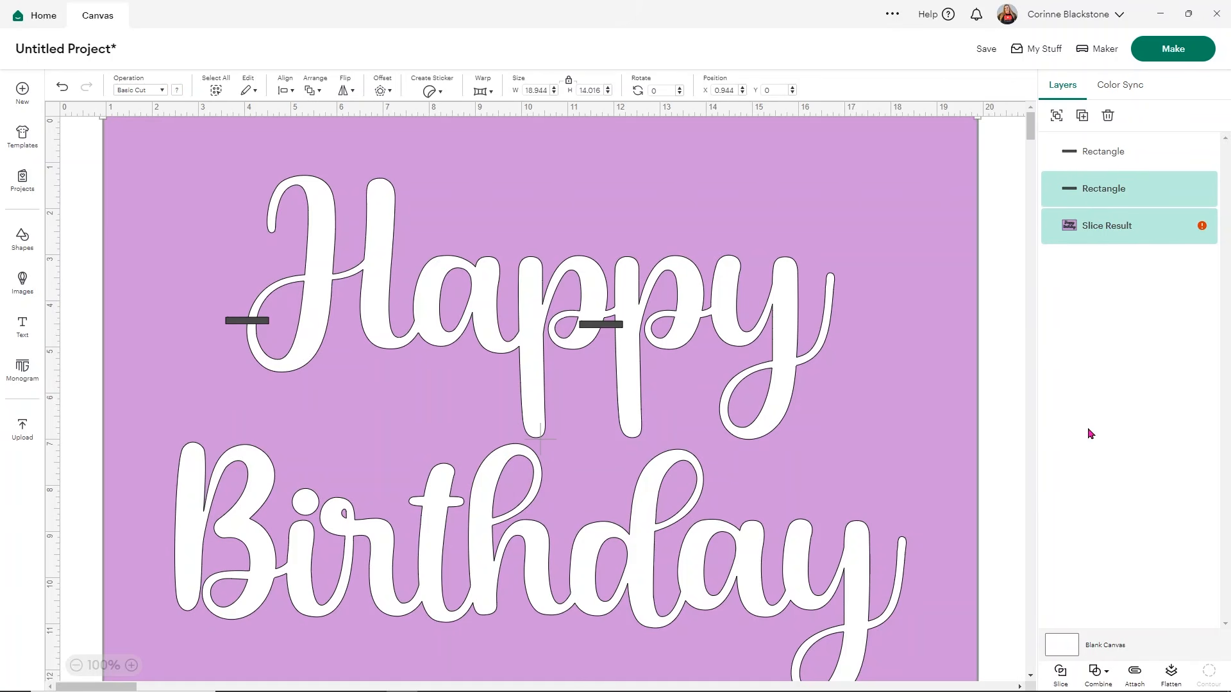
pyautogui.click(1098, 671)
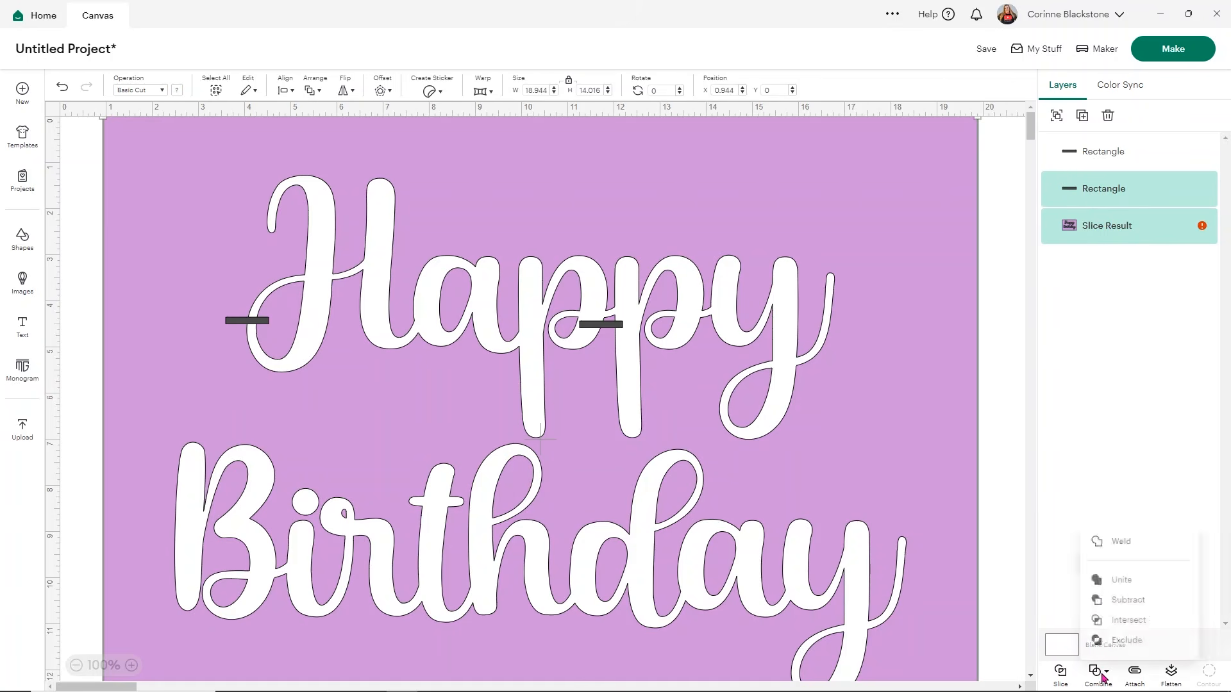
pyautogui.click(1125, 573)
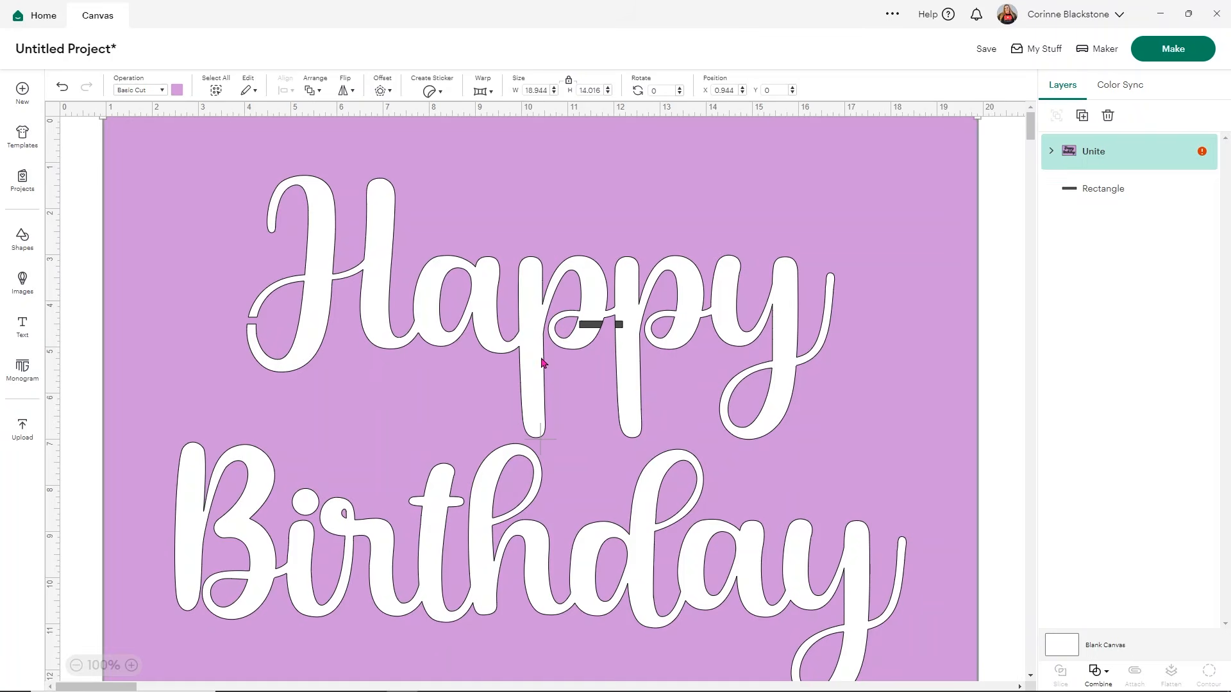
# Step: Send the united stencil to the back and move the spare bar onto the "a" of "Happy"
pyautogui.rightClick(577, 378)
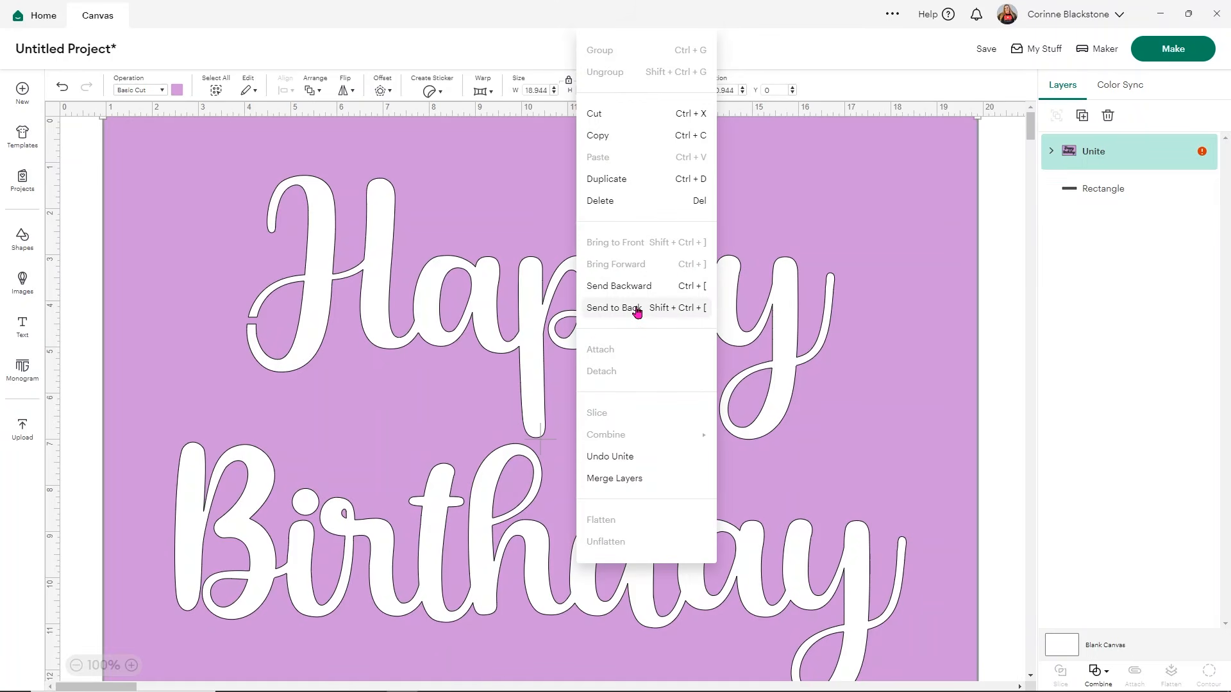
pyautogui.click(657, 308)
pyautogui.moveTo(606, 326); pyautogui.dragTo(430, 303)
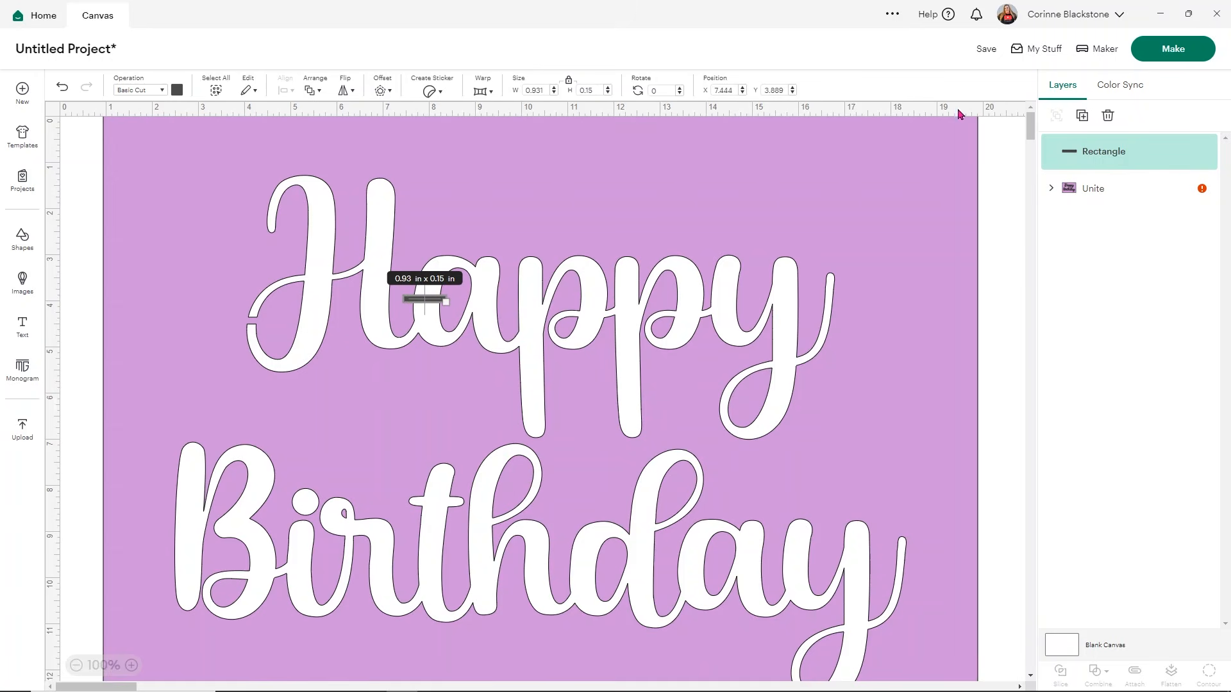
# Step: Duplicate the bar as a spare above the "t" and angle the original across the lower bowl of the "a" in "Happy"
pyautogui.click(1082, 115)
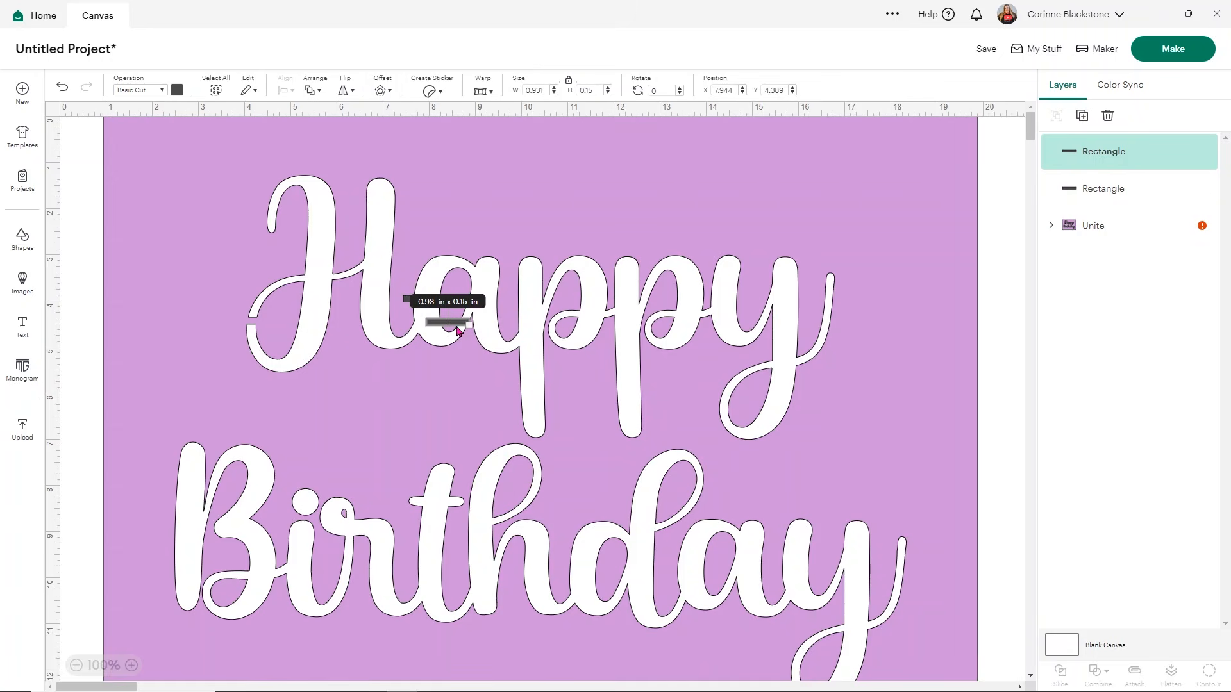
pyautogui.moveTo(456, 328); pyautogui.dragTo(452, 453)
pyautogui.moveTo(434, 299); pyautogui.dragTo(453, 334)
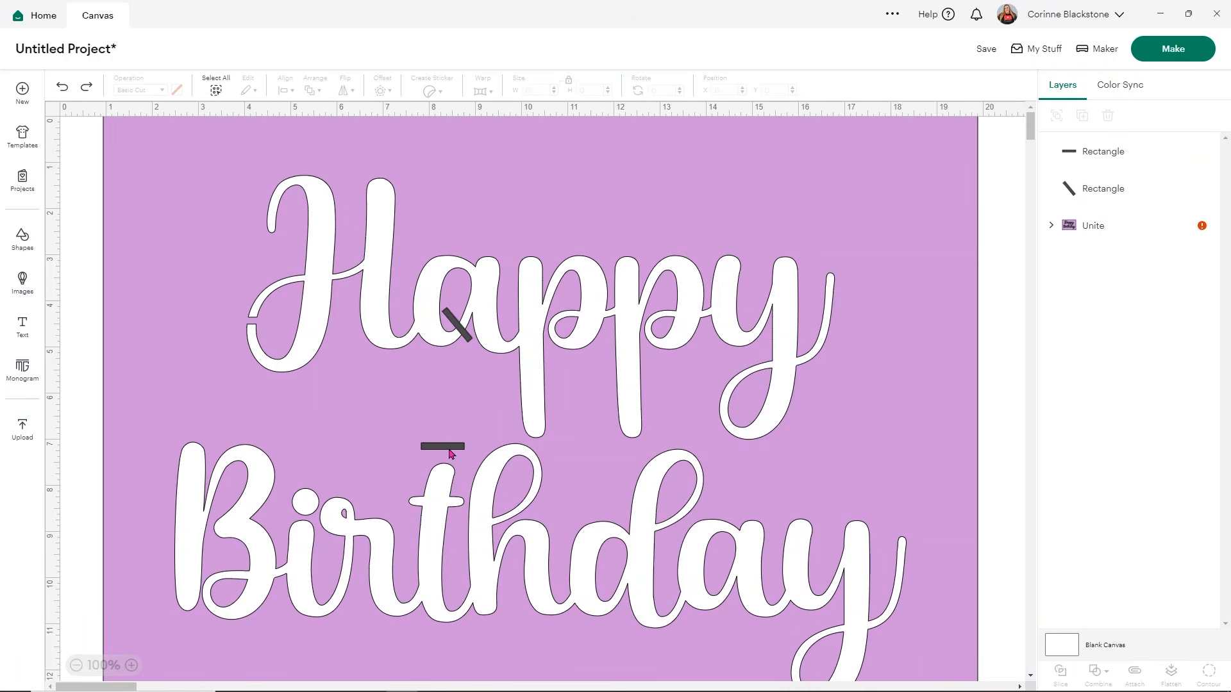
# Step: Make four duplicates of the spare bar above the "t" of "Birthday"
pyautogui.click(451, 452)
pyautogui.click(1083, 116)
pyautogui.click(1082, 116)
pyautogui.click(1082, 116)
pyautogui.click(1082, 116)
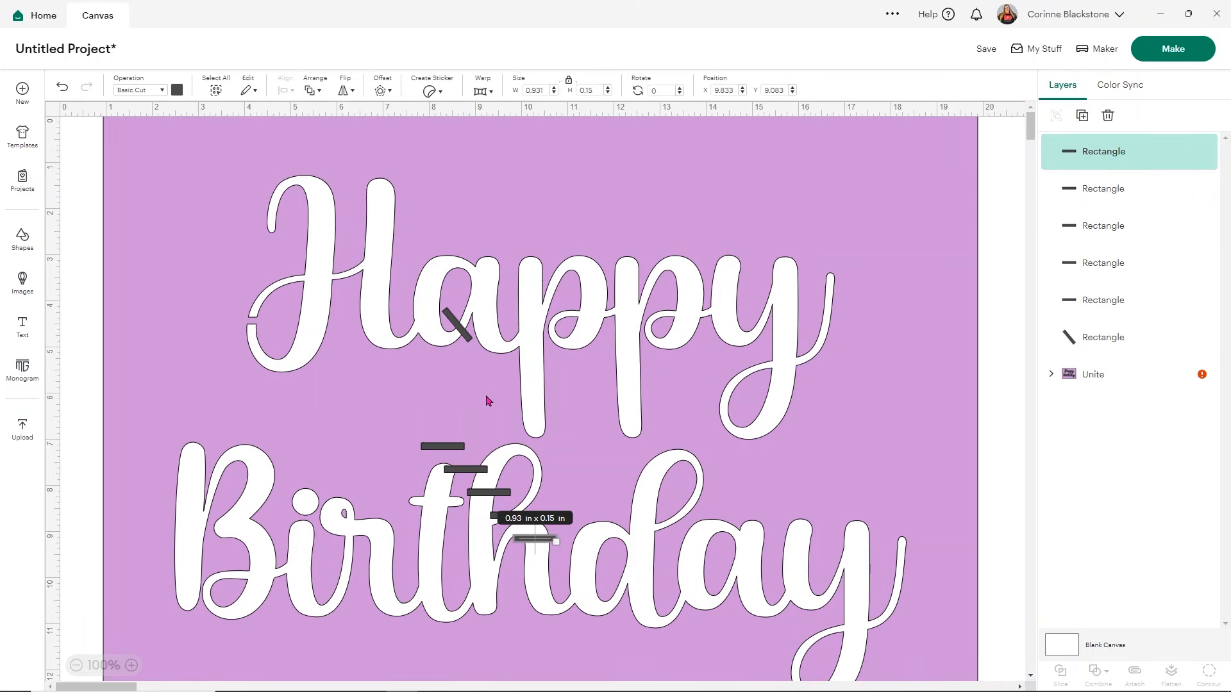
# Step: Rotate one spare bar to about 89.81° and place it across the small loop of the first "p"
pyautogui.moveTo(442, 449); pyautogui.dragTo(558, 344)
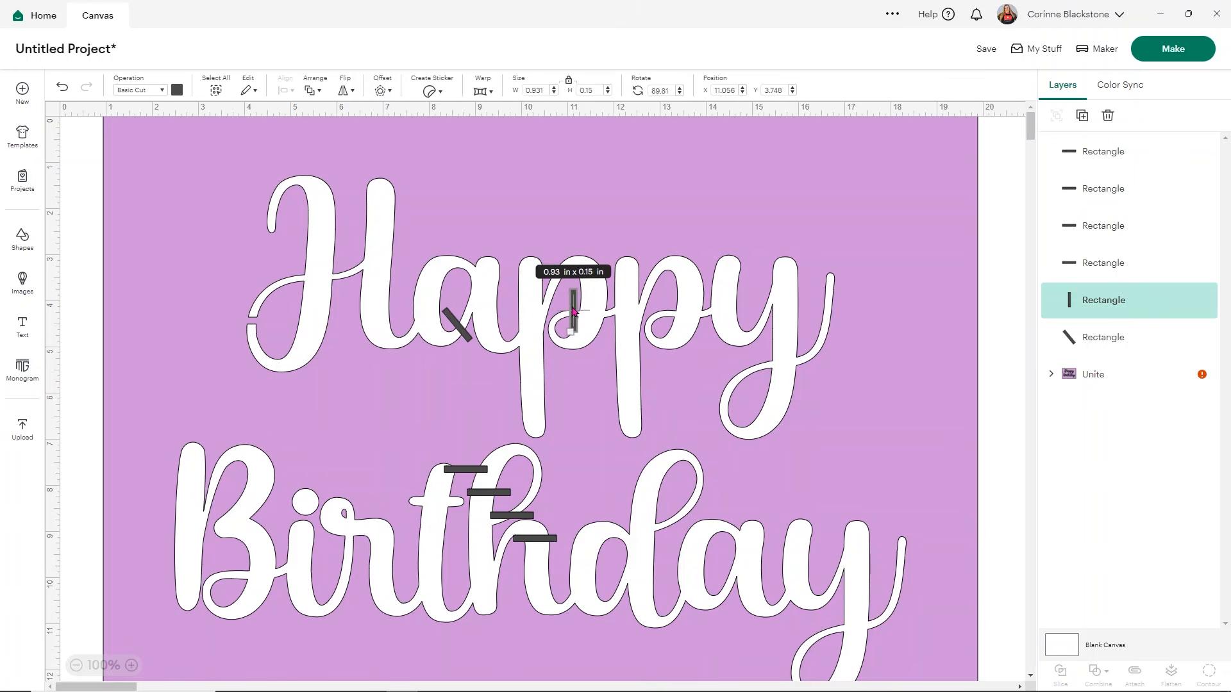
pyautogui.moveTo(574, 312); pyautogui.dragTo(570, 309)
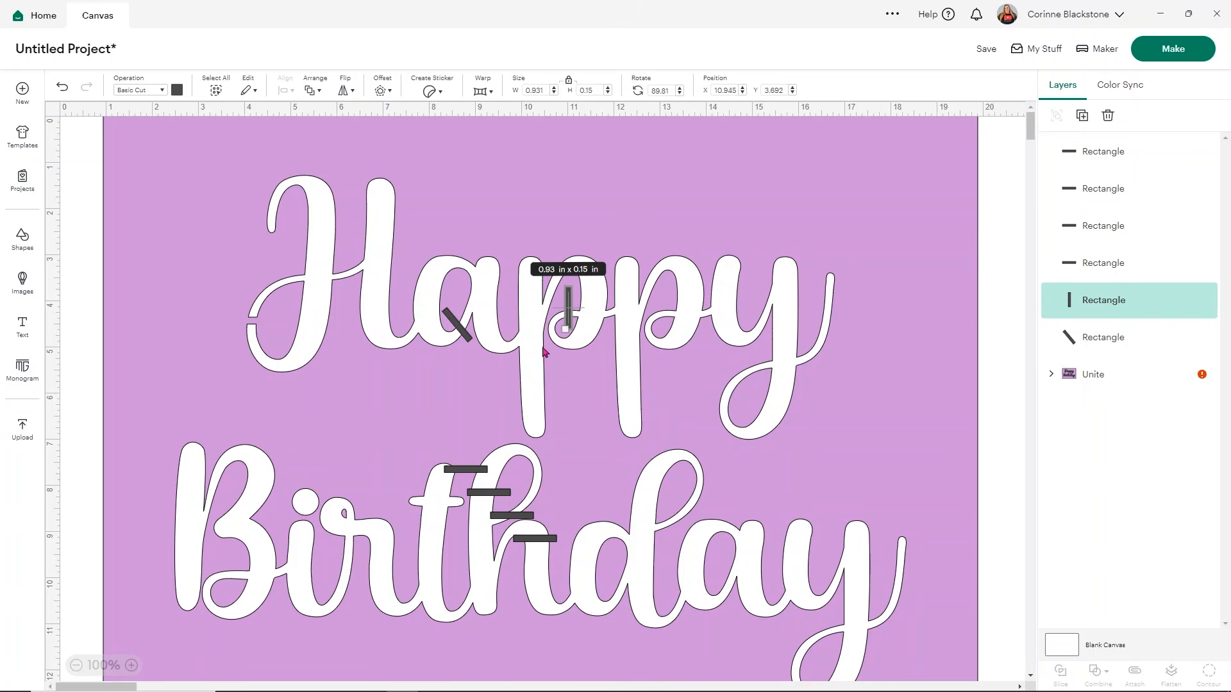
pyautogui.click(614, 270)
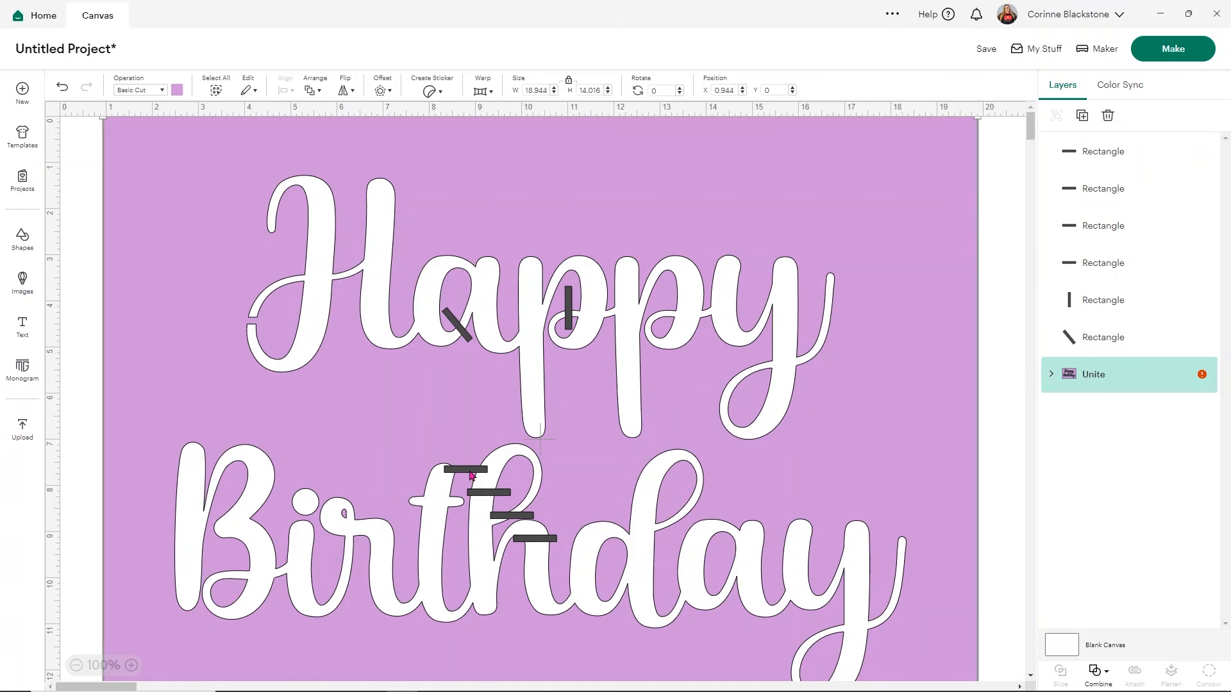
# Step: Duplicate the upright bar and place the copy across the small loop of the second "p"
pyautogui.click(570, 312)
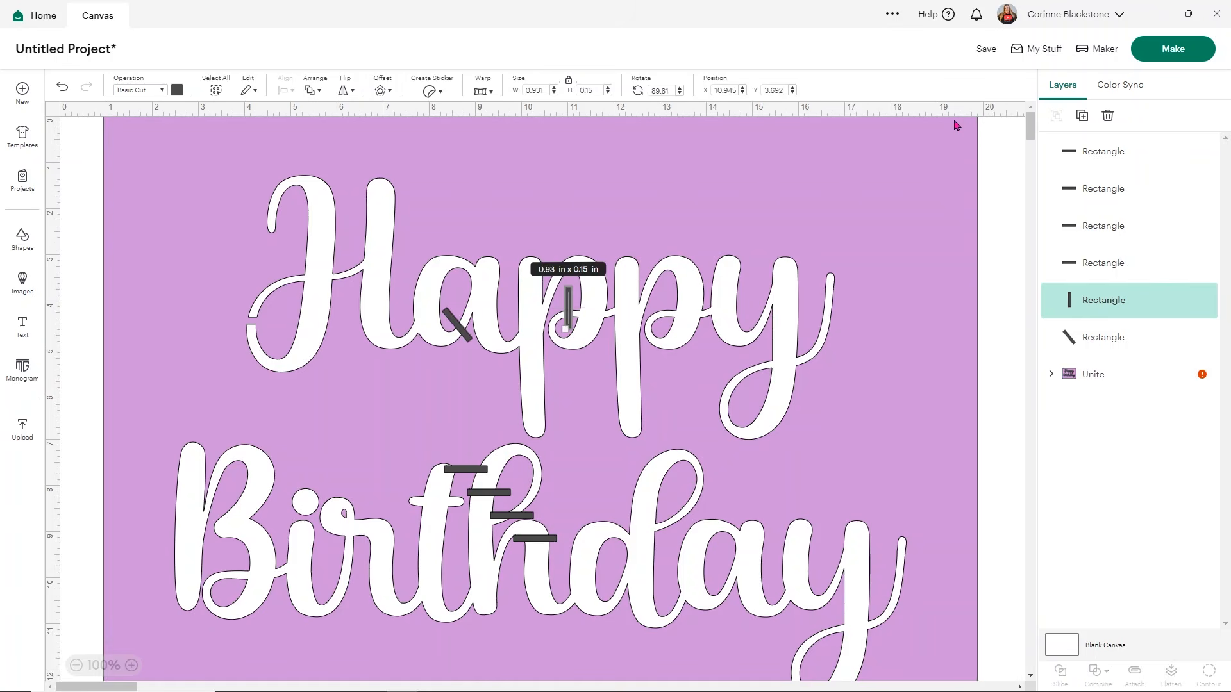
pyautogui.click(1083, 115)
pyautogui.moveTo(595, 334); pyautogui.dragTo(664, 311)
# Step: Place a bar at about 58.79° across the tail of the "y" in "Happy" and another at about 80.93° across the lower loop of the "B"
pyautogui.moveTo(488, 493); pyautogui.dragTo(744, 409)
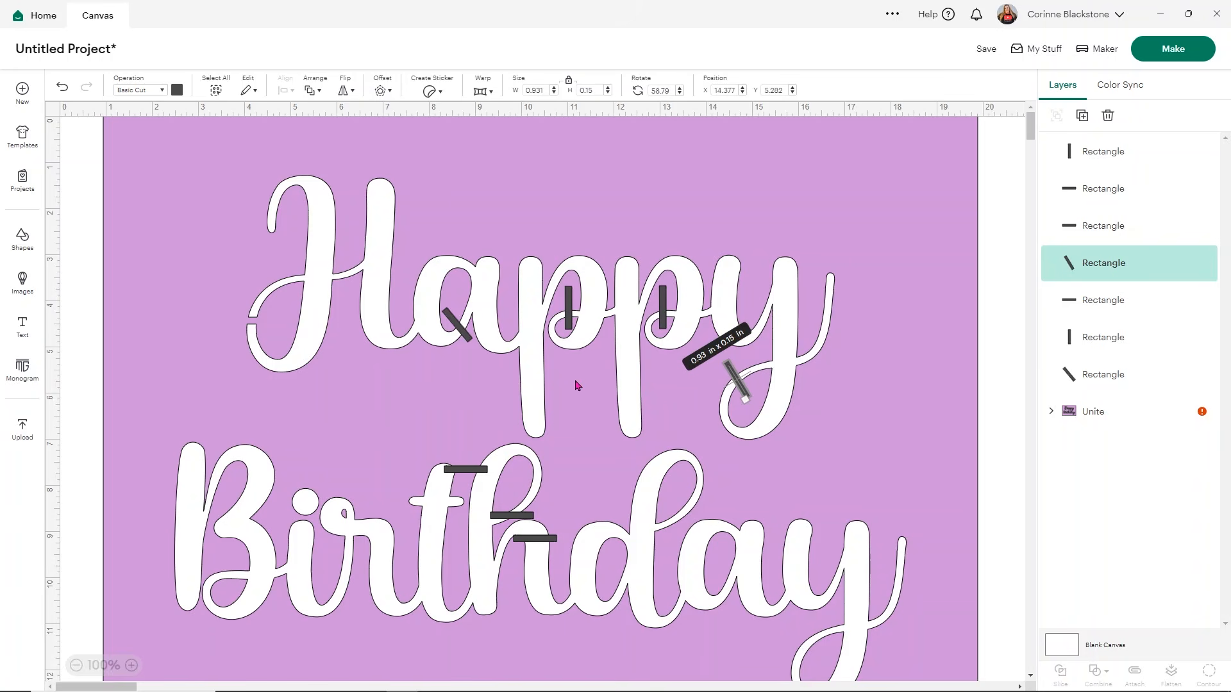
pyautogui.moveTo(464, 472); pyautogui.dragTo(225, 604)
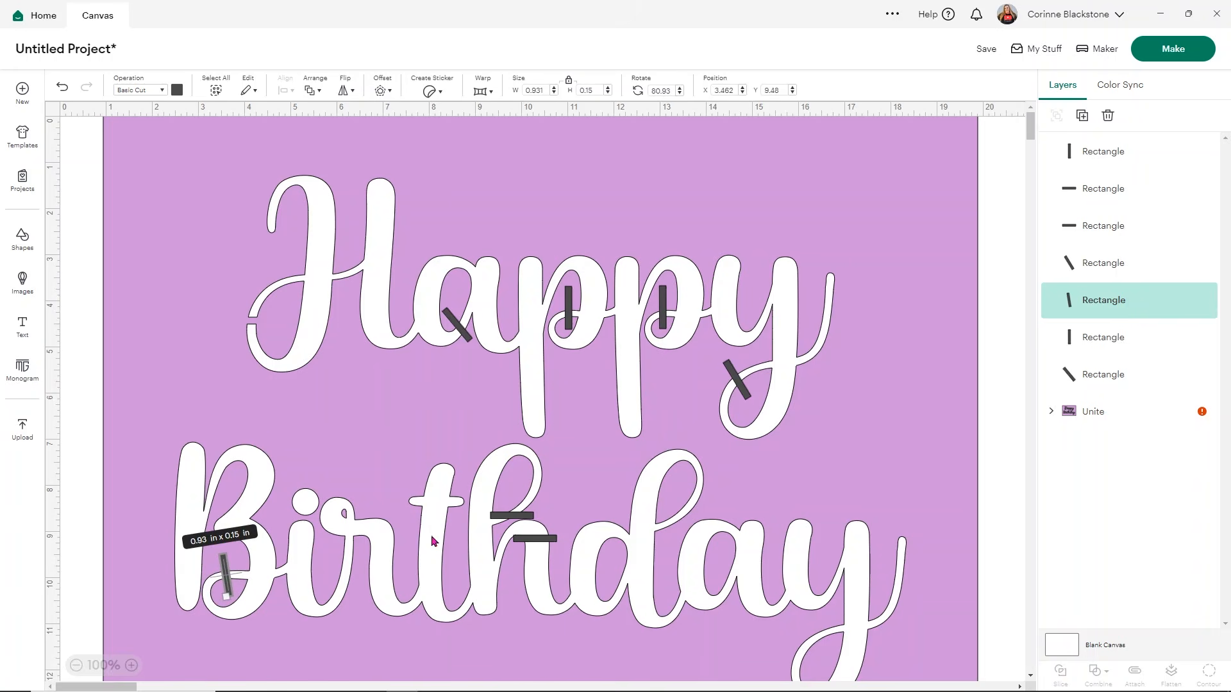
pyautogui.click(144, 268)
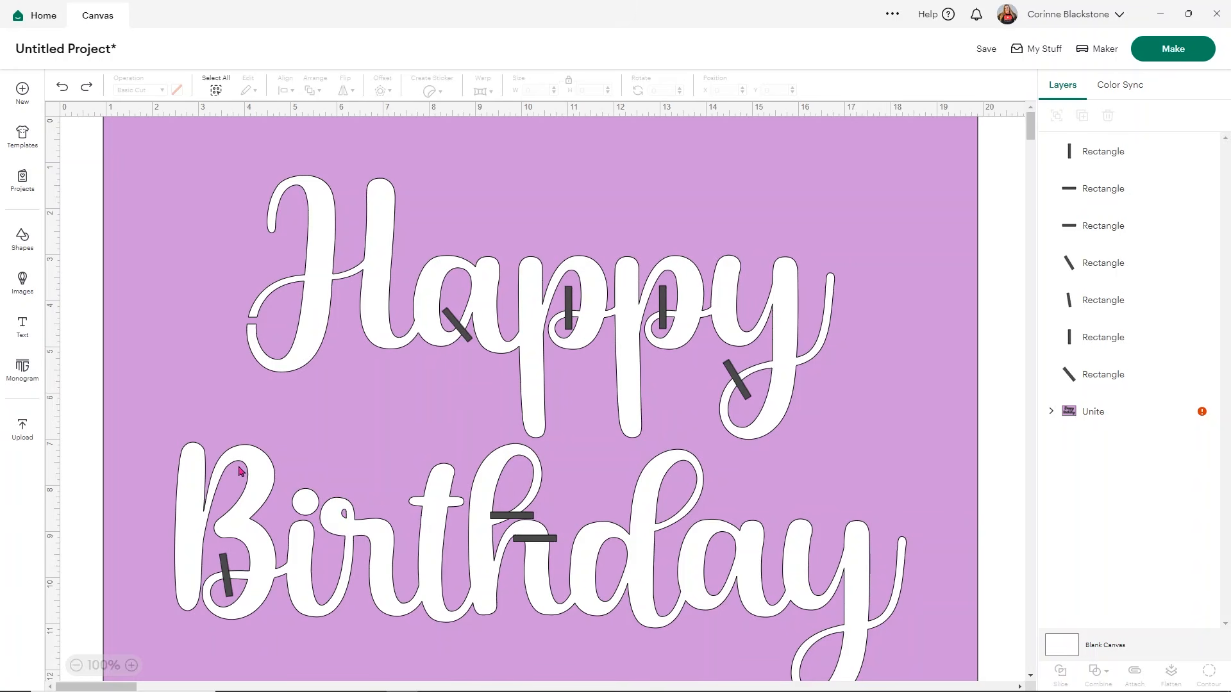
# Step: Shrink a spare bar to about 0.6 × 0.1 in and angle it at about 51.4° across the upper loop of the "h"
pyautogui.moveTo(519, 519)
pyautogui.mouseDown()
pyautogui.moveTo(559, 509)
pyautogui.moveTo(538, 519)
pyautogui.mouseUp()
pyautogui.click(549, 520)
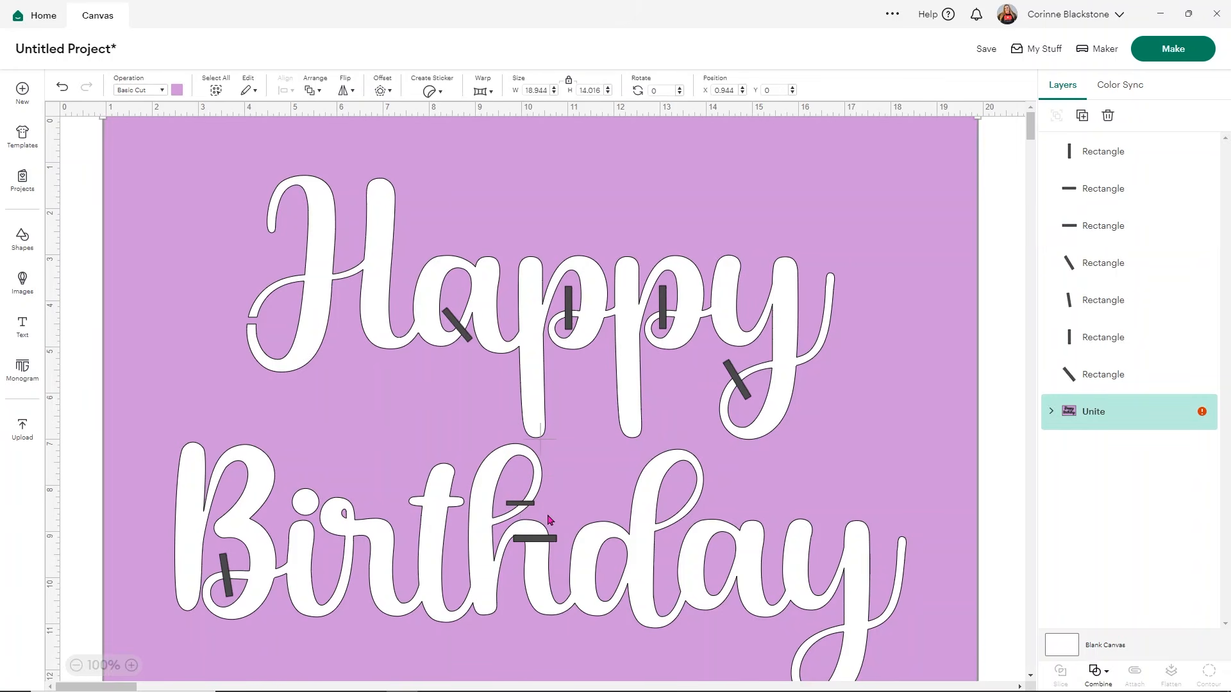
pyautogui.click(524, 504)
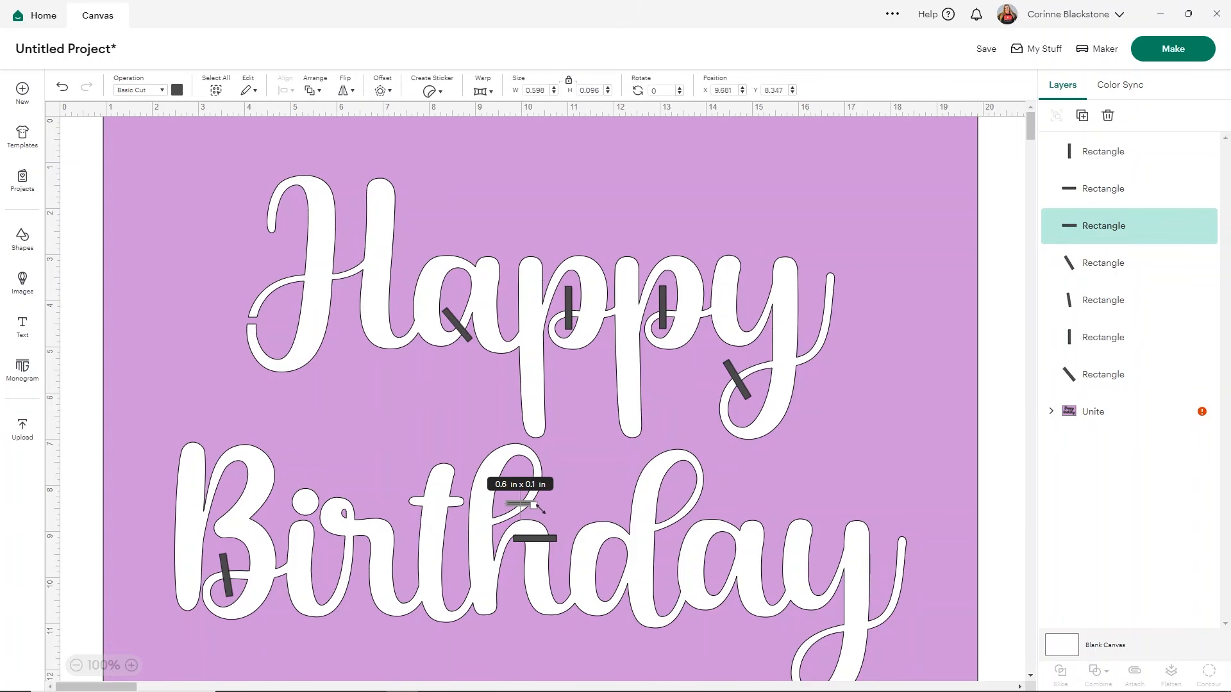
pyautogui.moveTo(542, 507); pyautogui.dragTo(527, 517)
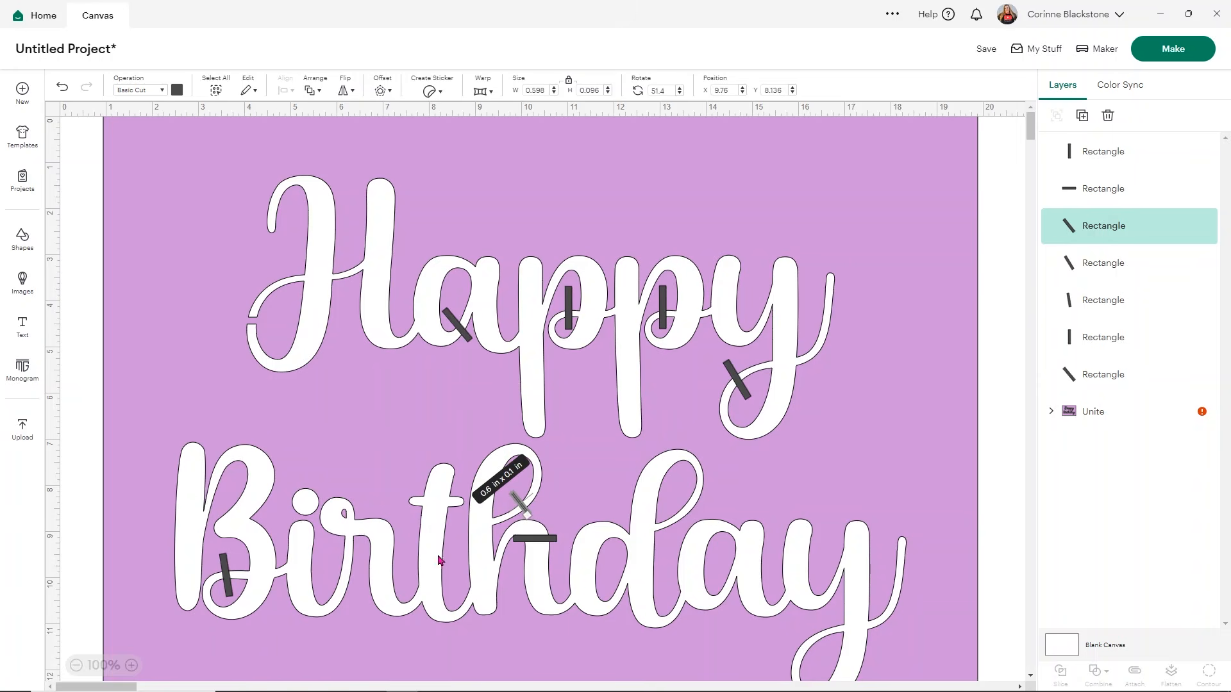
# Step: Make three duplicates of the remaining horizontal bar over the "h" of "Birthday"
pyautogui.click(539, 542)
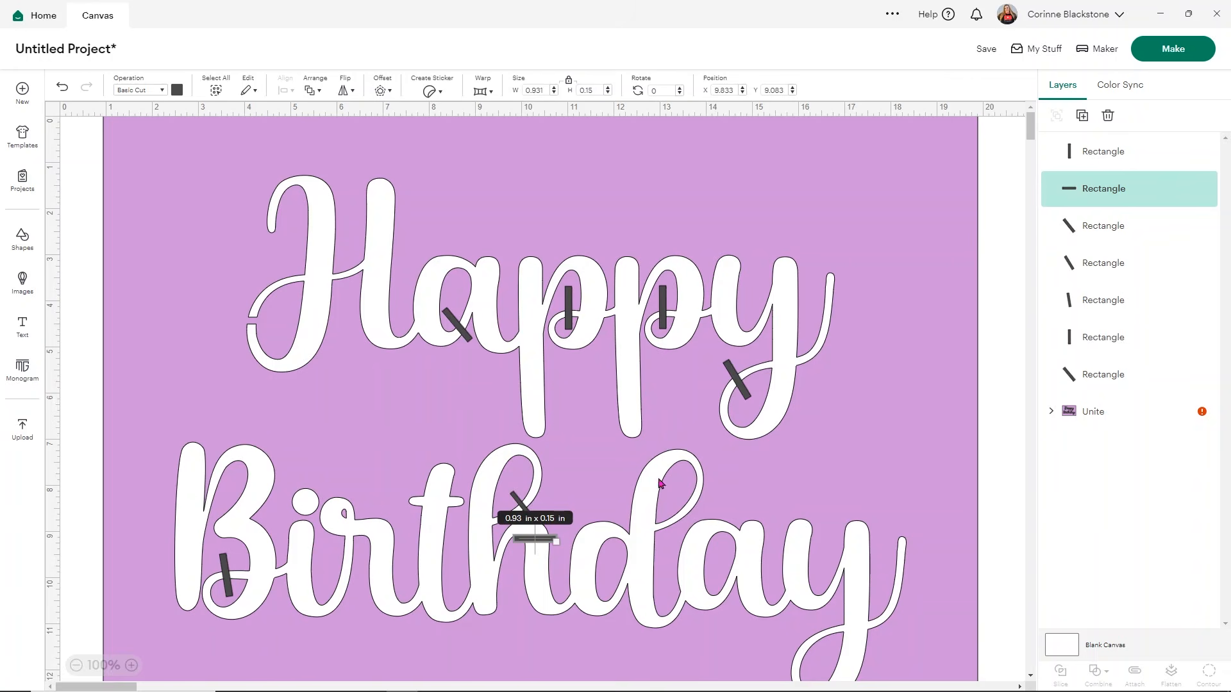
pyautogui.click(1082, 116)
pyautogui.click(1083, 116)
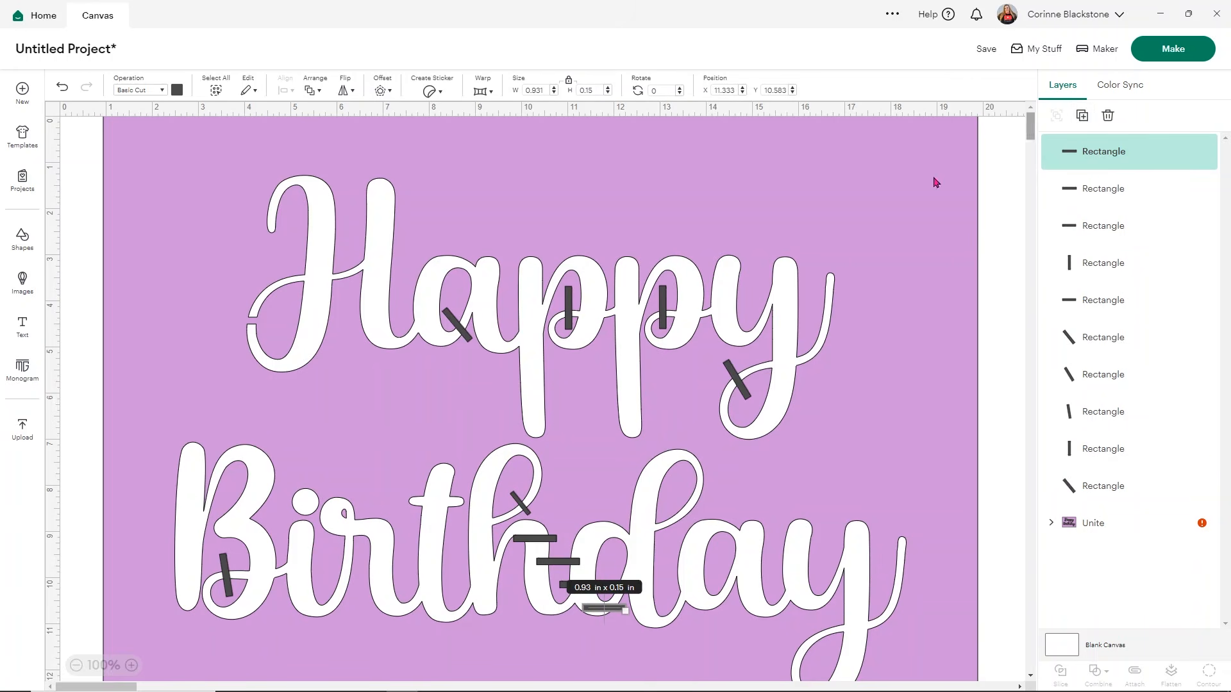
# Step: Place the four bars across the "d" loop, "d" bowl, "a" and "y" tail of "Birthday", angling those on the "d" bowl and "a"
pyautogui.moveTo(563, 565); pyautogui.dragTo(701, 488)
pyautogui.click(604, 607)
pyautogui.moveTo(631, 599); pyautogui.dragTo(620, 619)
pyautogui.moveTo(581, 584); pyautogui.dragTo(730, 610)
pyautogui.moveTo(543, 544); pyautogui.dragTo(806, 657)
pyautogui.scroll(-1, 644, 423)
pyautogui.scroll(1, 644, 423)
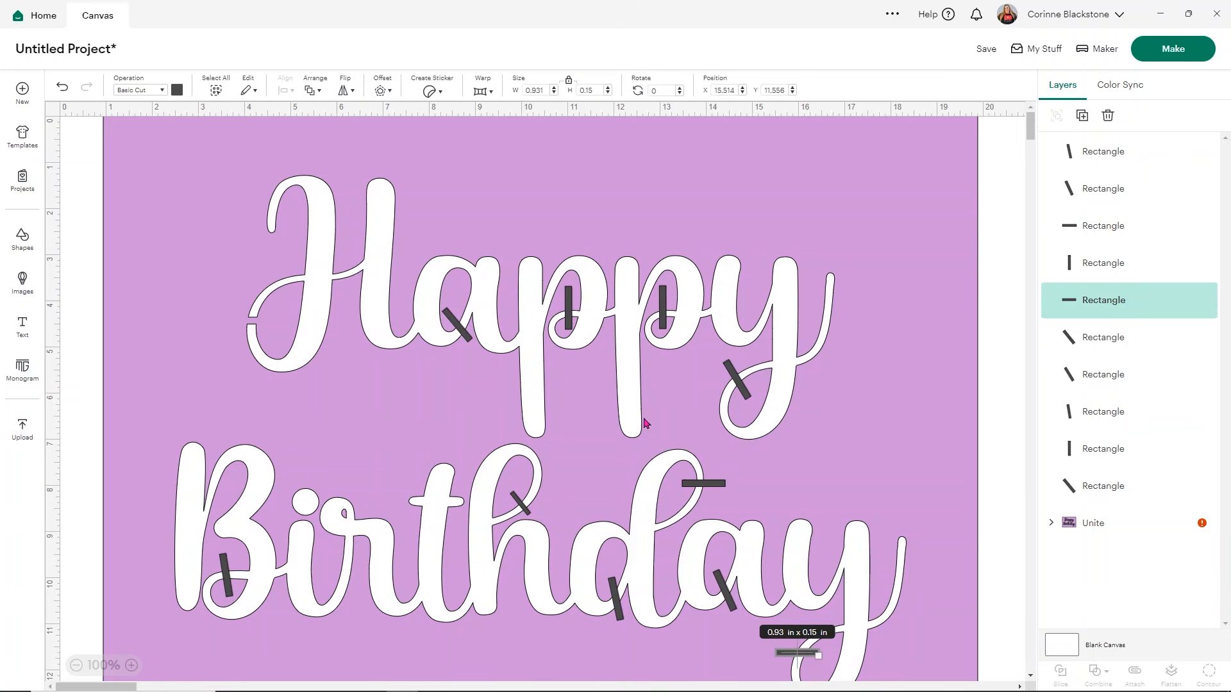
# Step: Select everything on the canvas and weld all the bars to the stencil
pyautogui.click(215, 91)
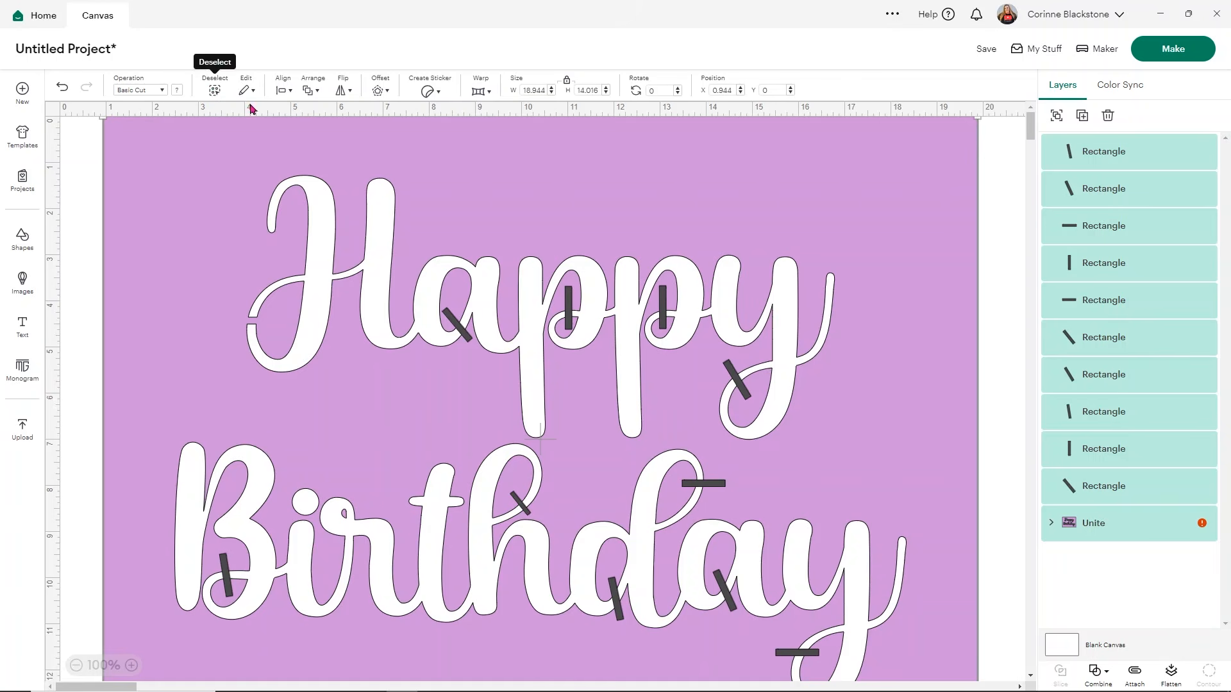
pyautogui.click(1099, 675)
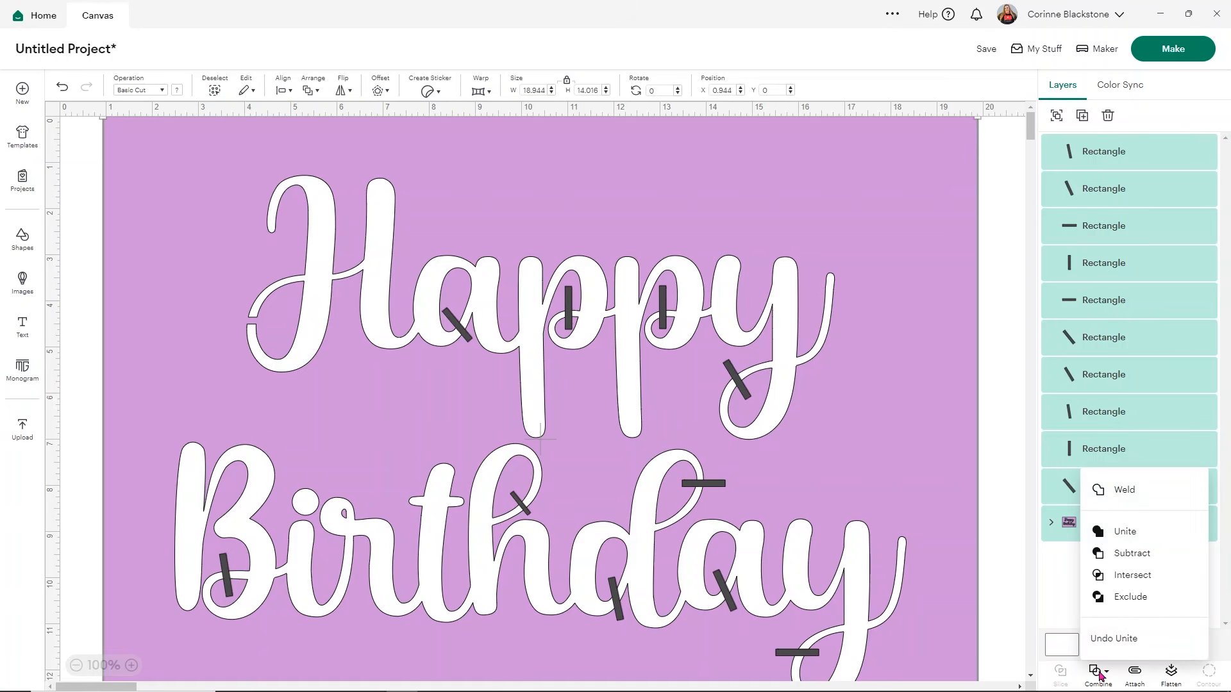
pyautogui.click(1125, 500)
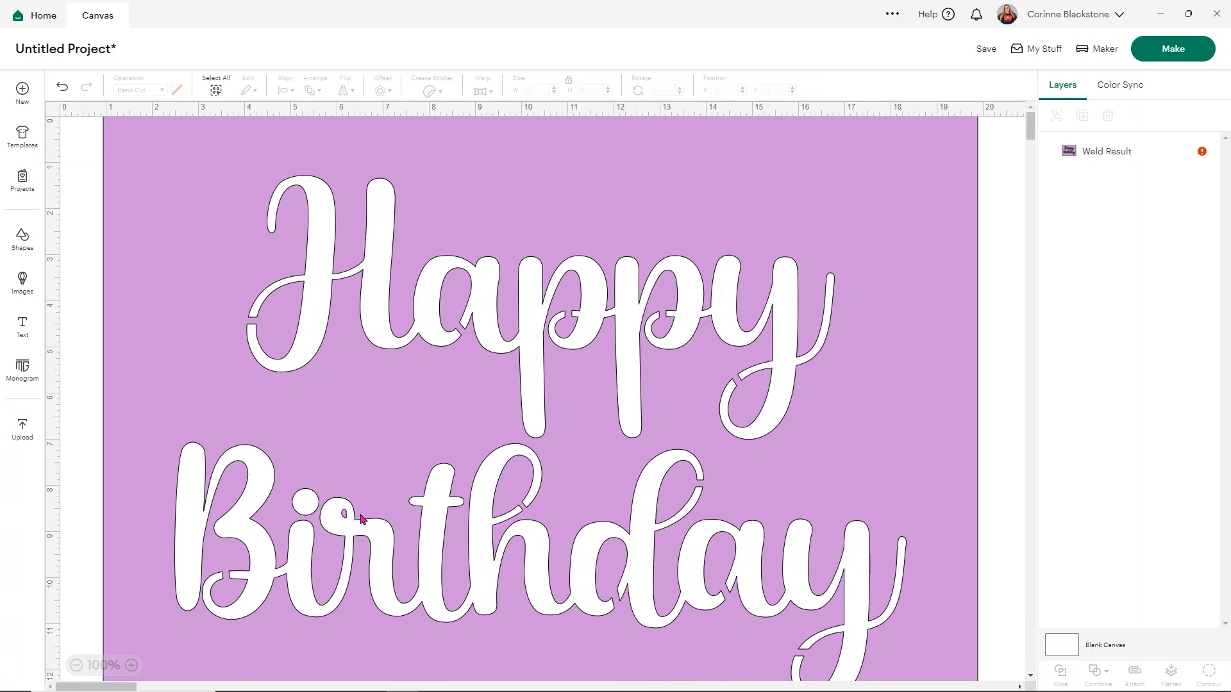
# Step: Set the welded stencil's width to 11.5 in and move it to about X 1.96, Y 0.89
pyautogui.click(925, 169)
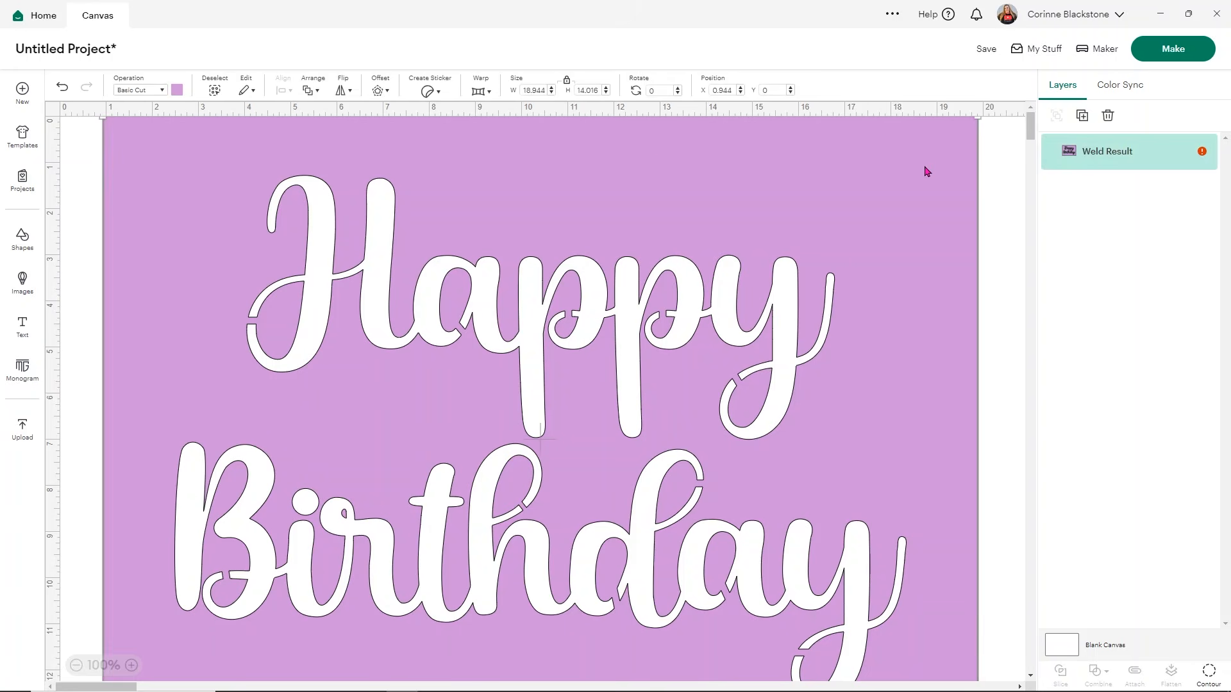
pyautogui.click(542, 89)
pyautogui.write('11.5')
pyautogui.press('Return')
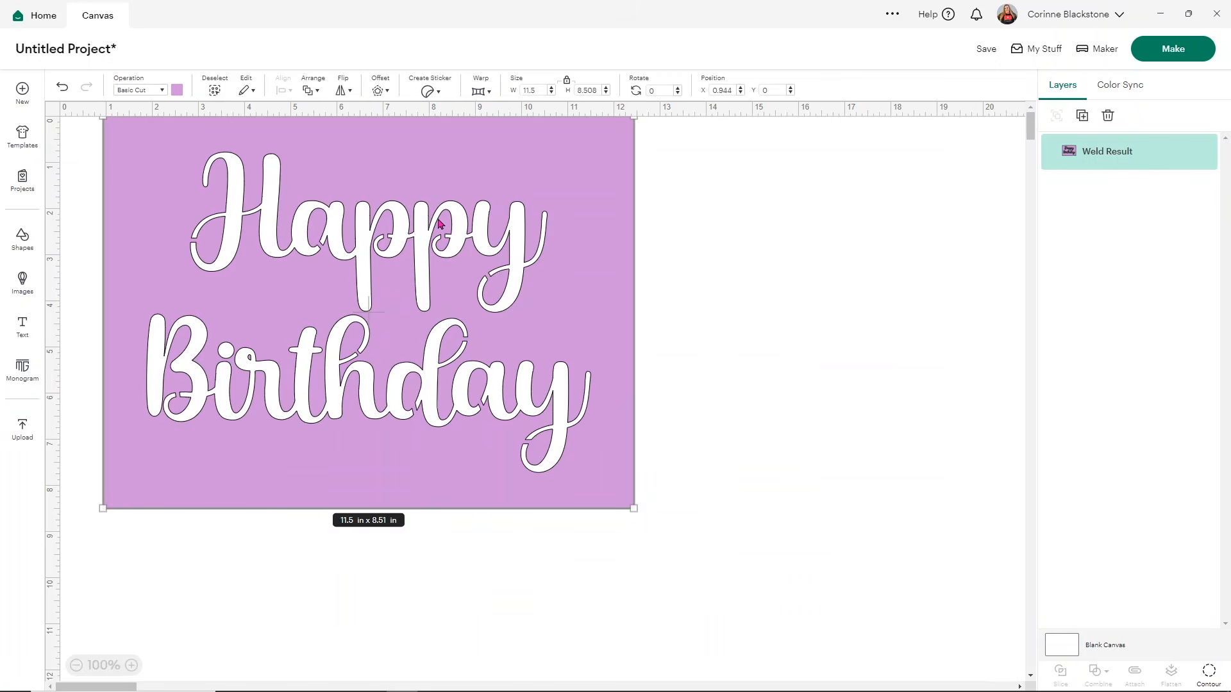
pyautogui.moveTo(558, 294); pyautogui.dragTo(604, 337)
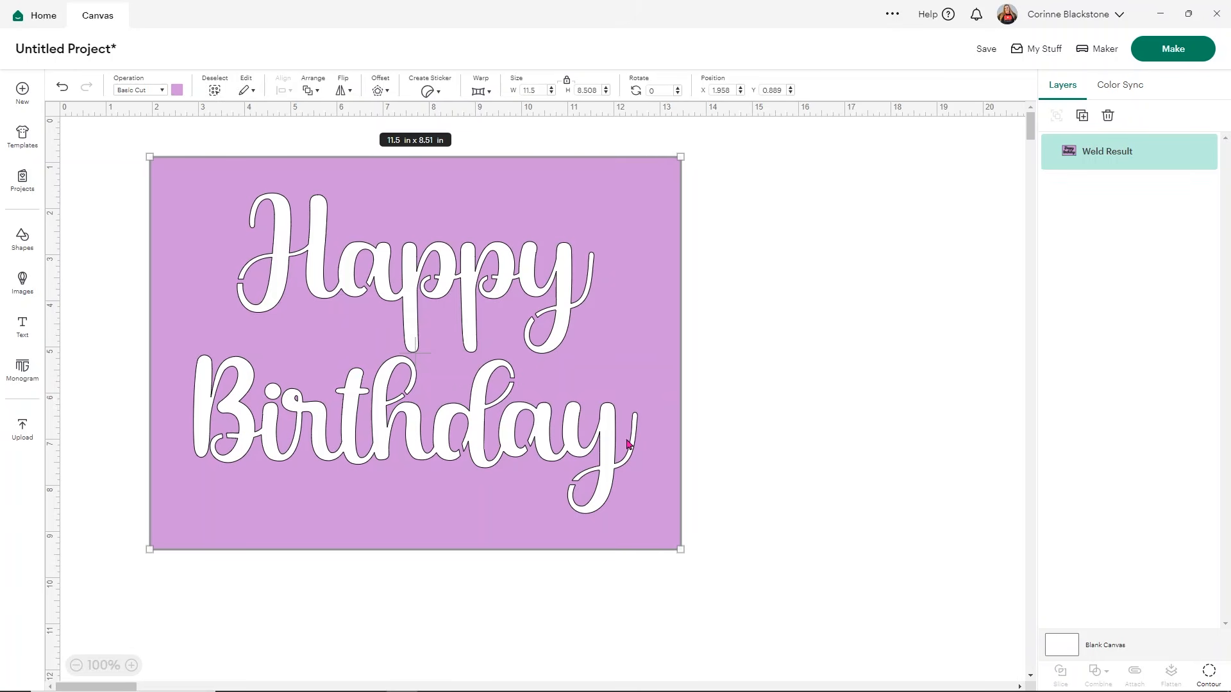
# Step: Send the stencil to be made and save the project with the title "happy bday stencil"
pyautogui.click(1155, 54)
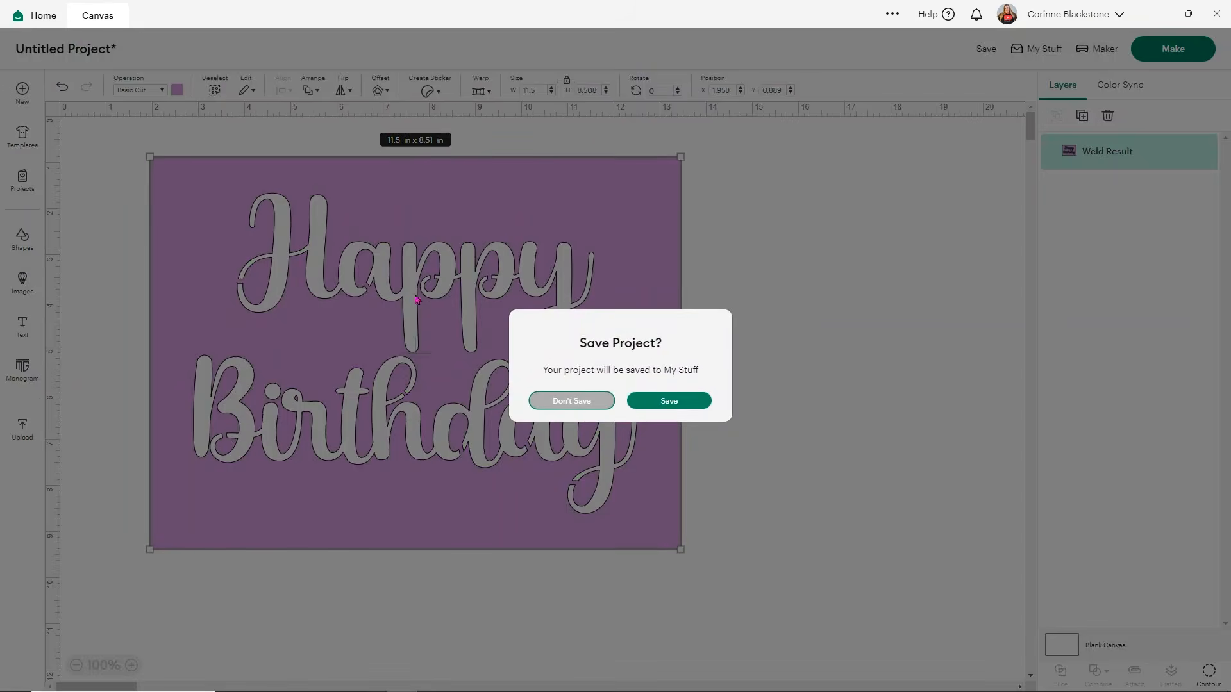
pyautogui.click(669, 400)
pyautogui.click(485, 93)
pyautogui.write('happy b')
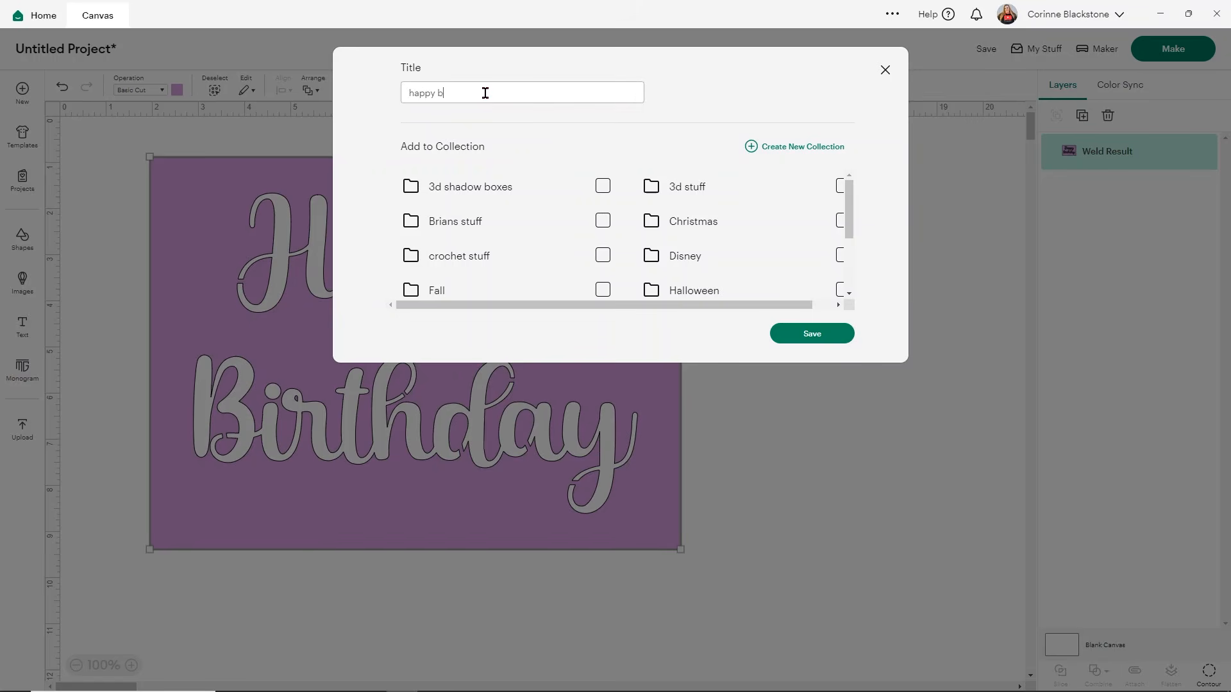
pyautogui.write('day stencil')
pyautogui.click(818, 337)
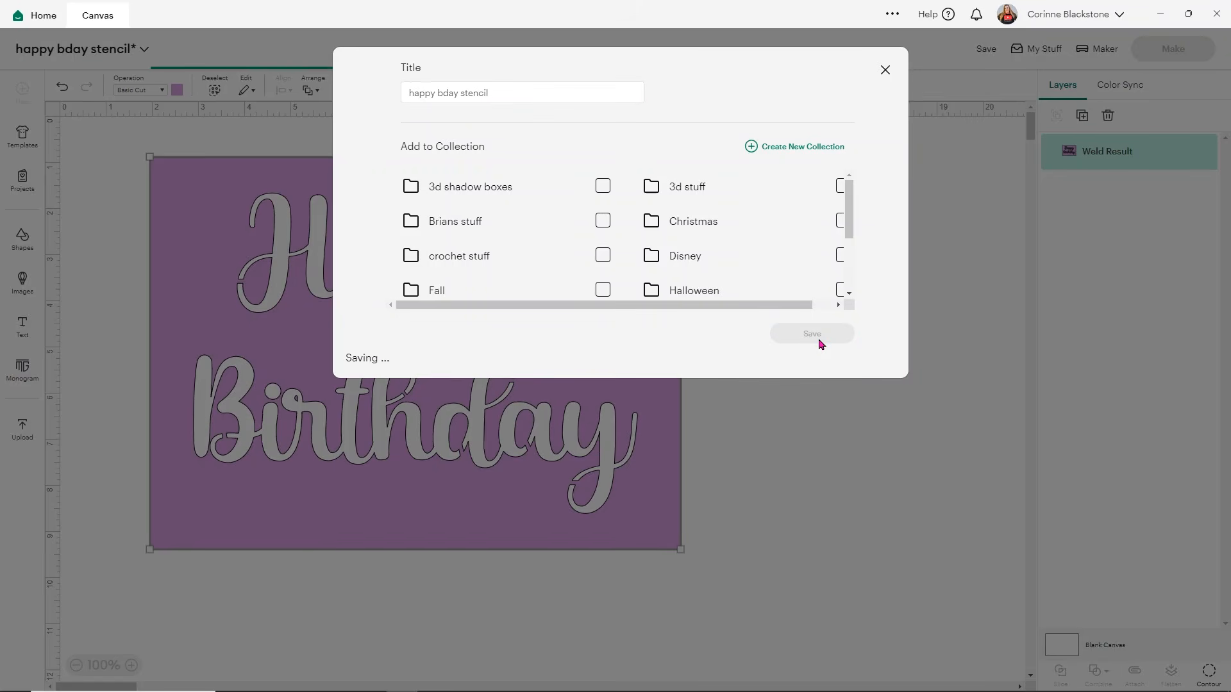